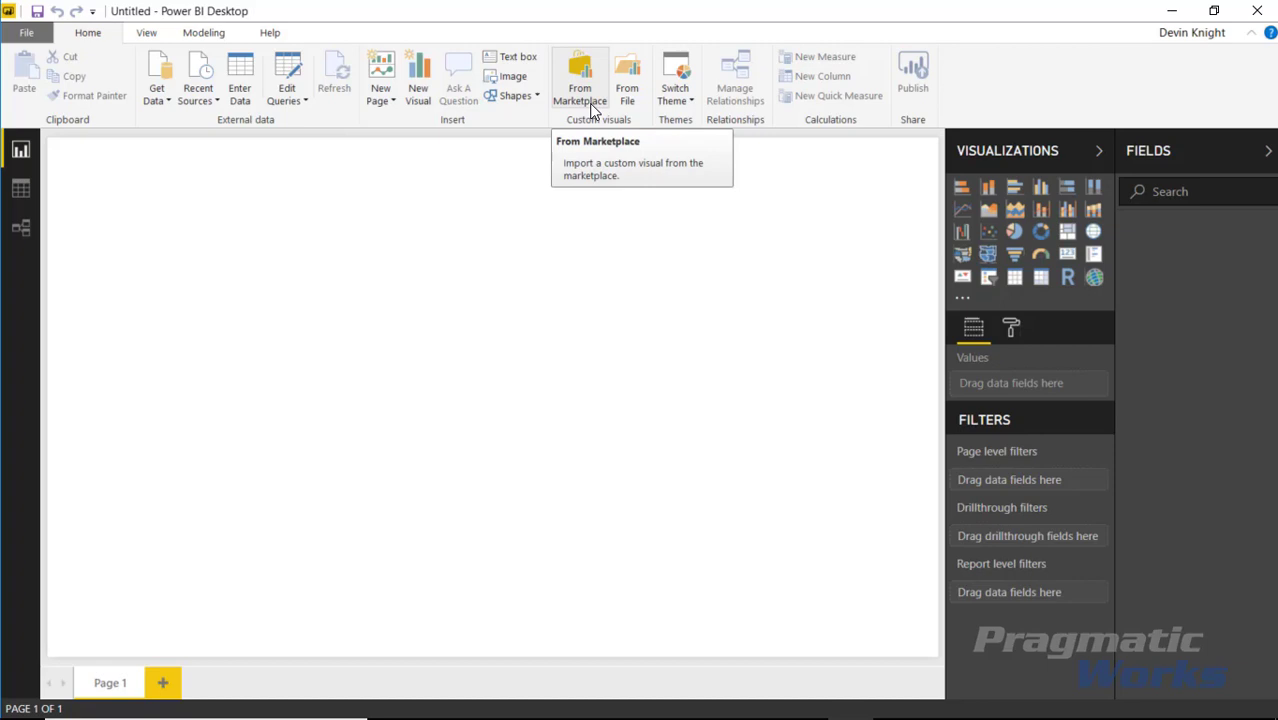
# Search the marketplace for 'count down' and import the Count Down Timer visual
pyautogui.click(591, 106)
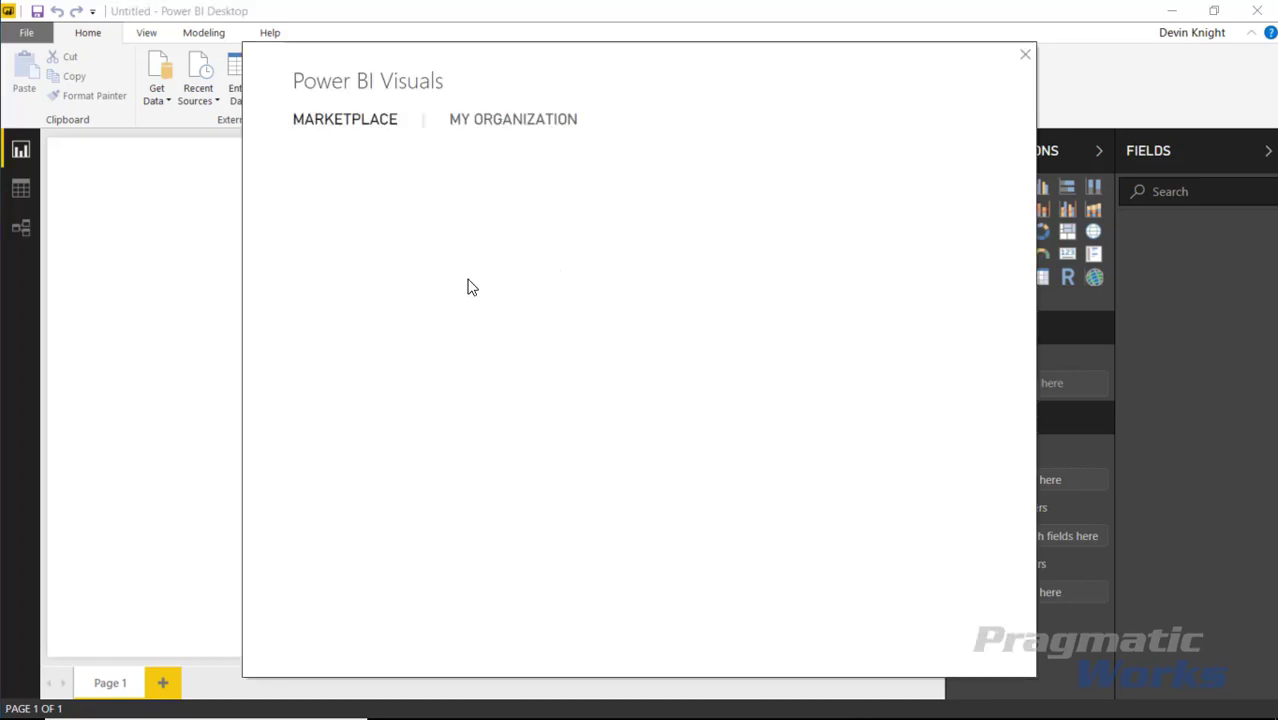
pyautogui.click(380, 212)
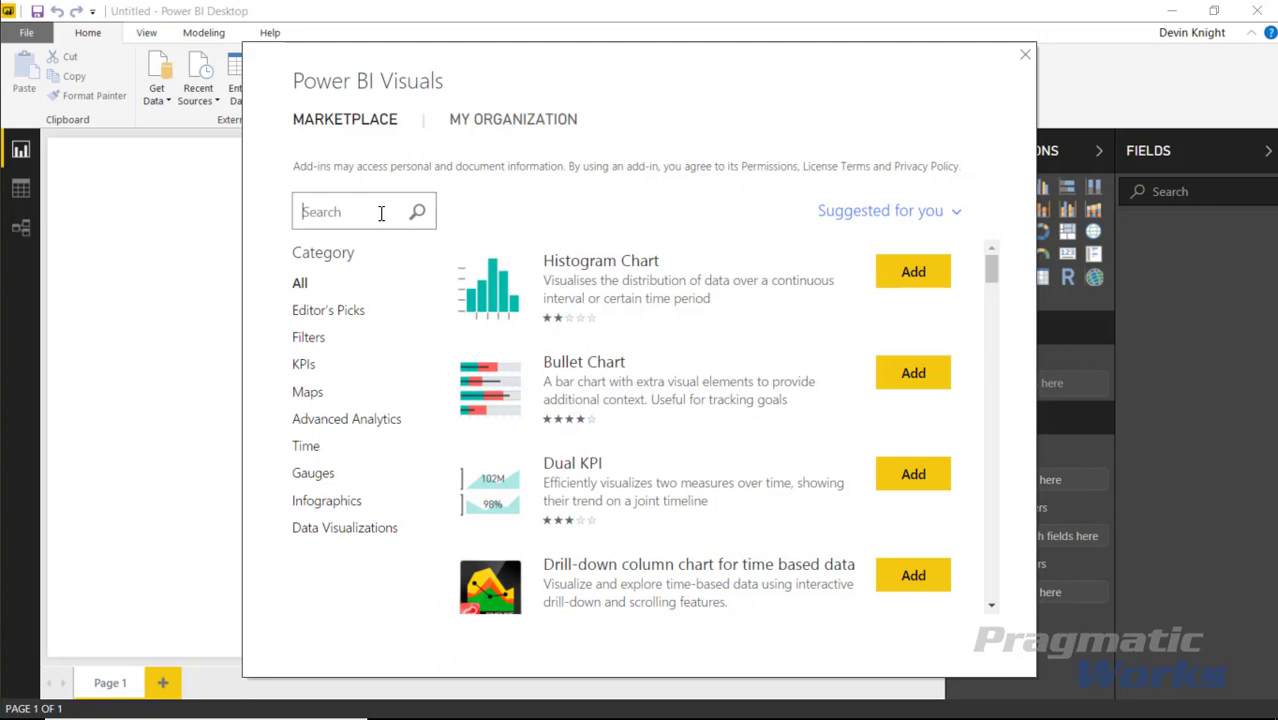
pyautogui.write('countdown')
pyautogui.press('Return')
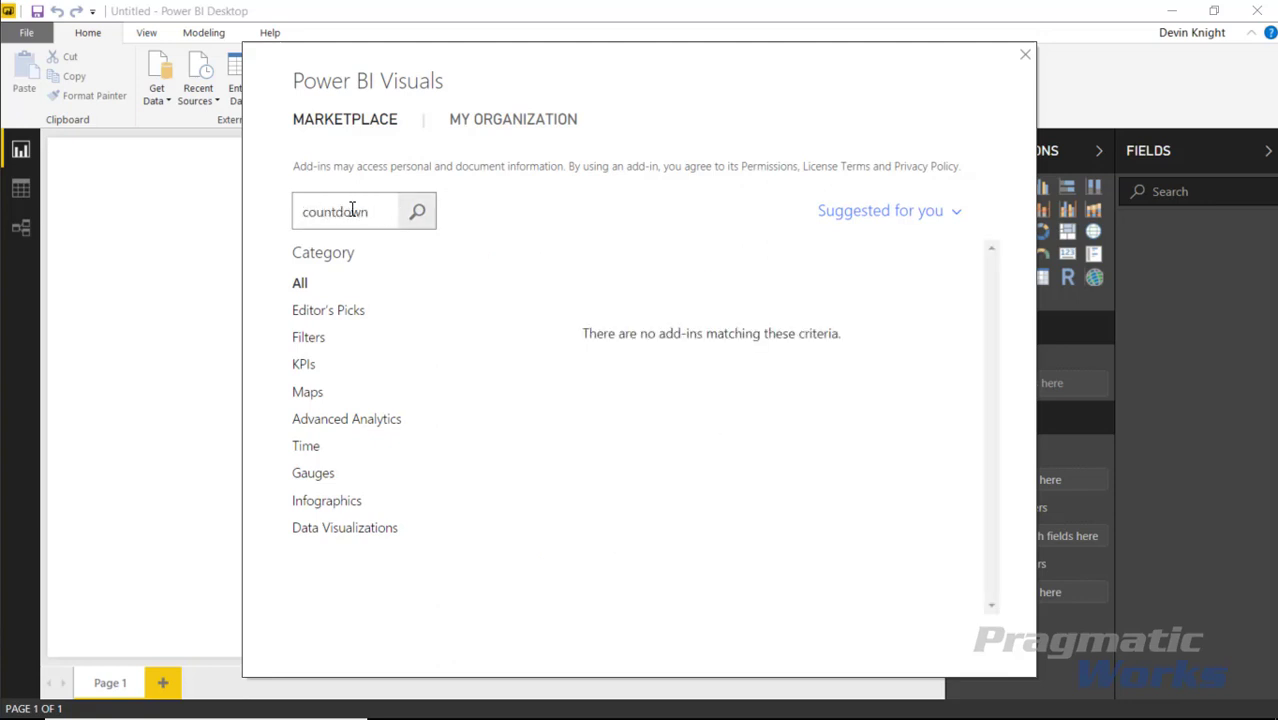
pyautogui.click(337, 212)
pyautogui.click(435, 213)
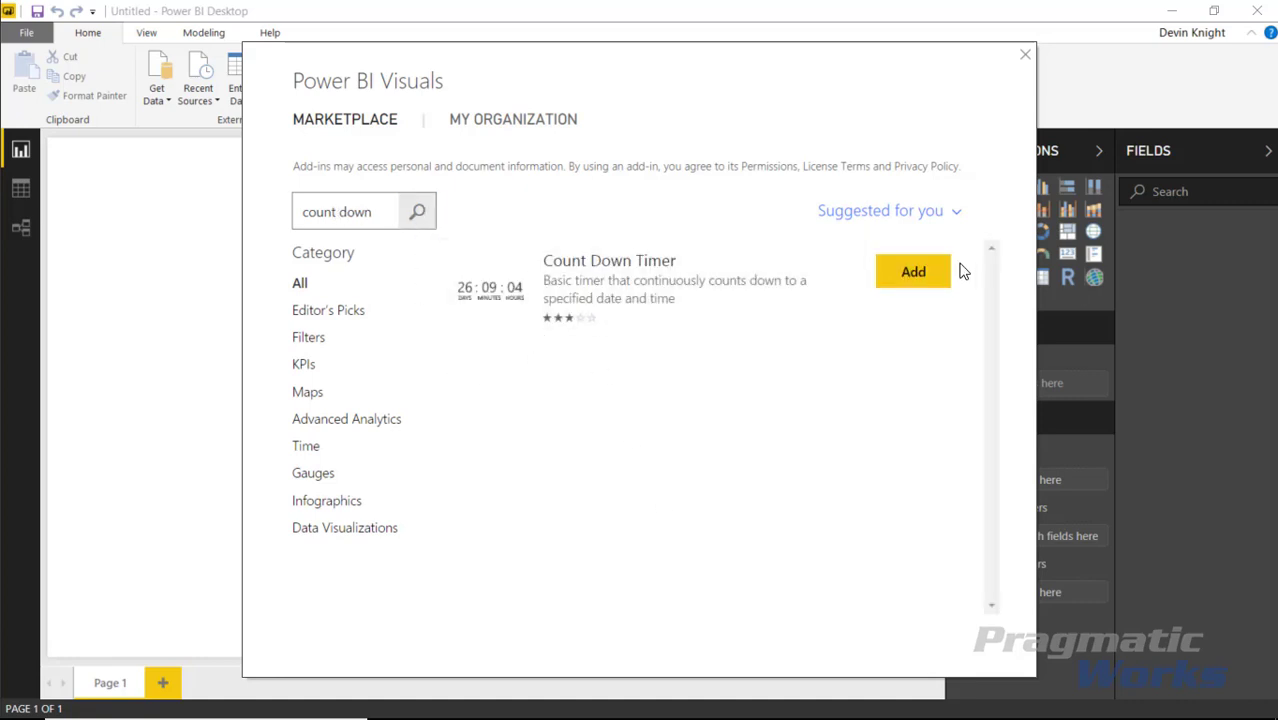
pyautogui.click(919, 272)
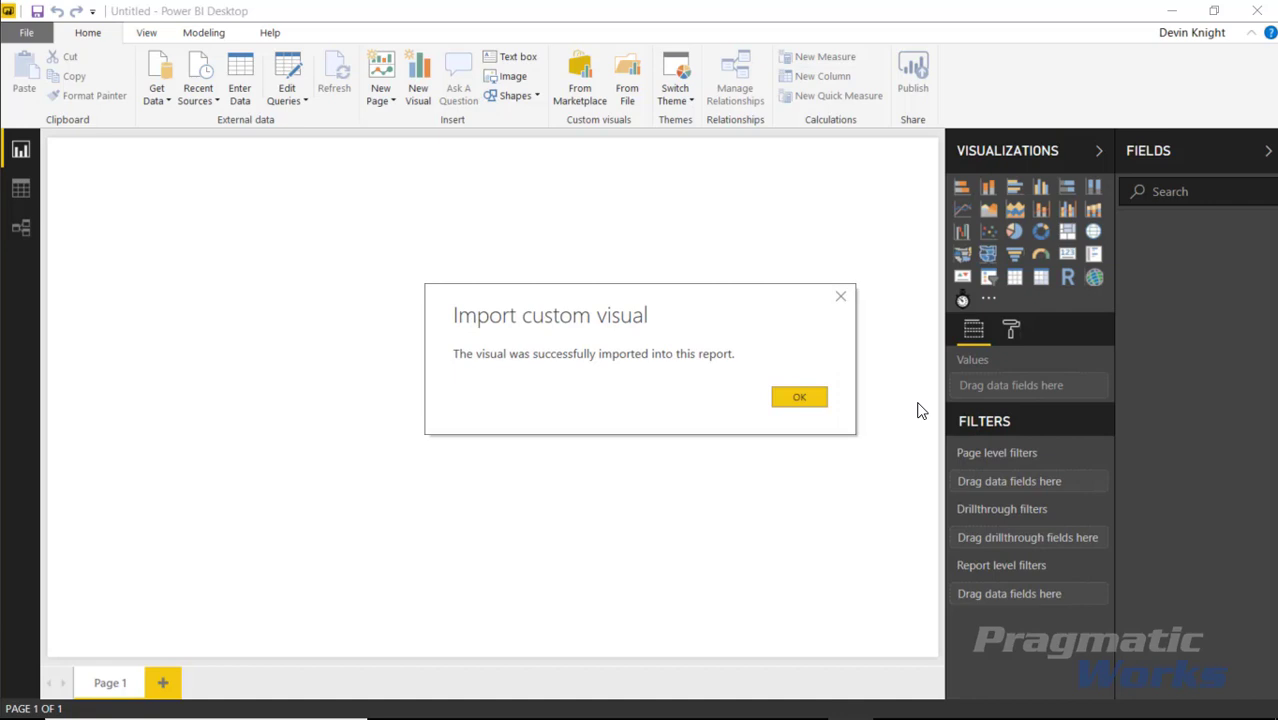
pyautogui.click(801, 396)
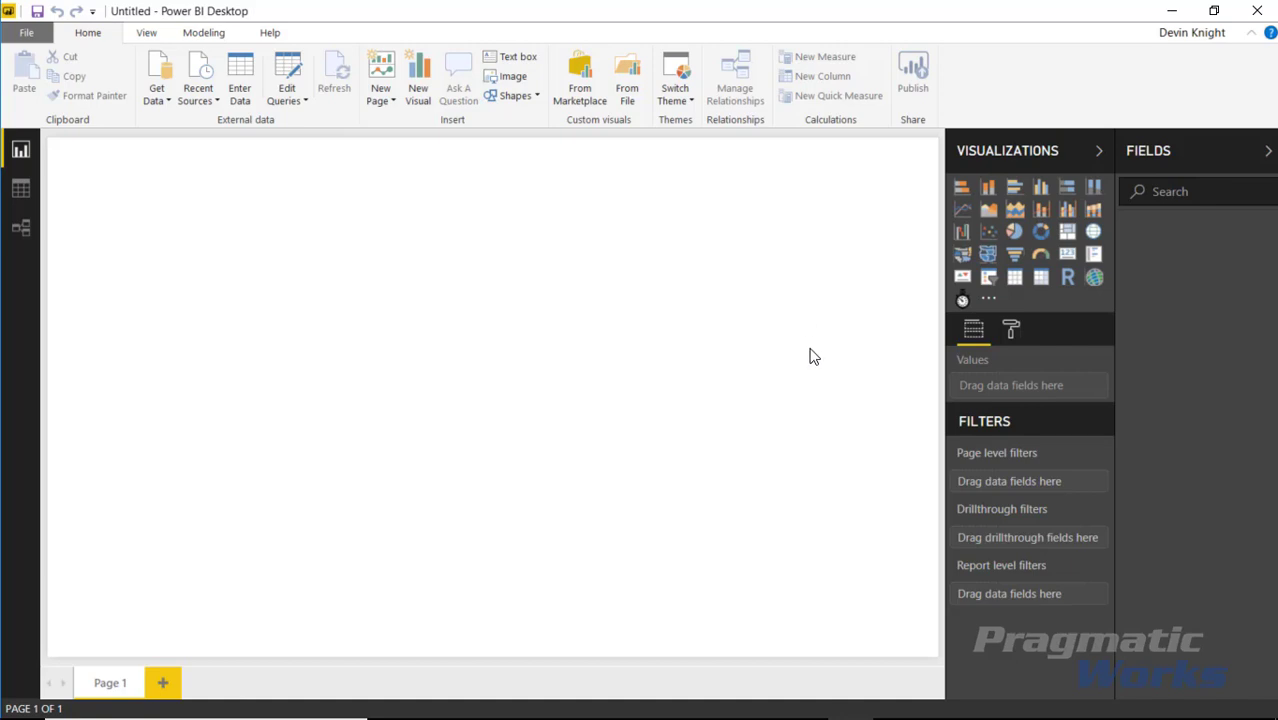
# Place a Count Down Timer visual on the page and drag it wider and shorter
pyautogui.click(961, 302)
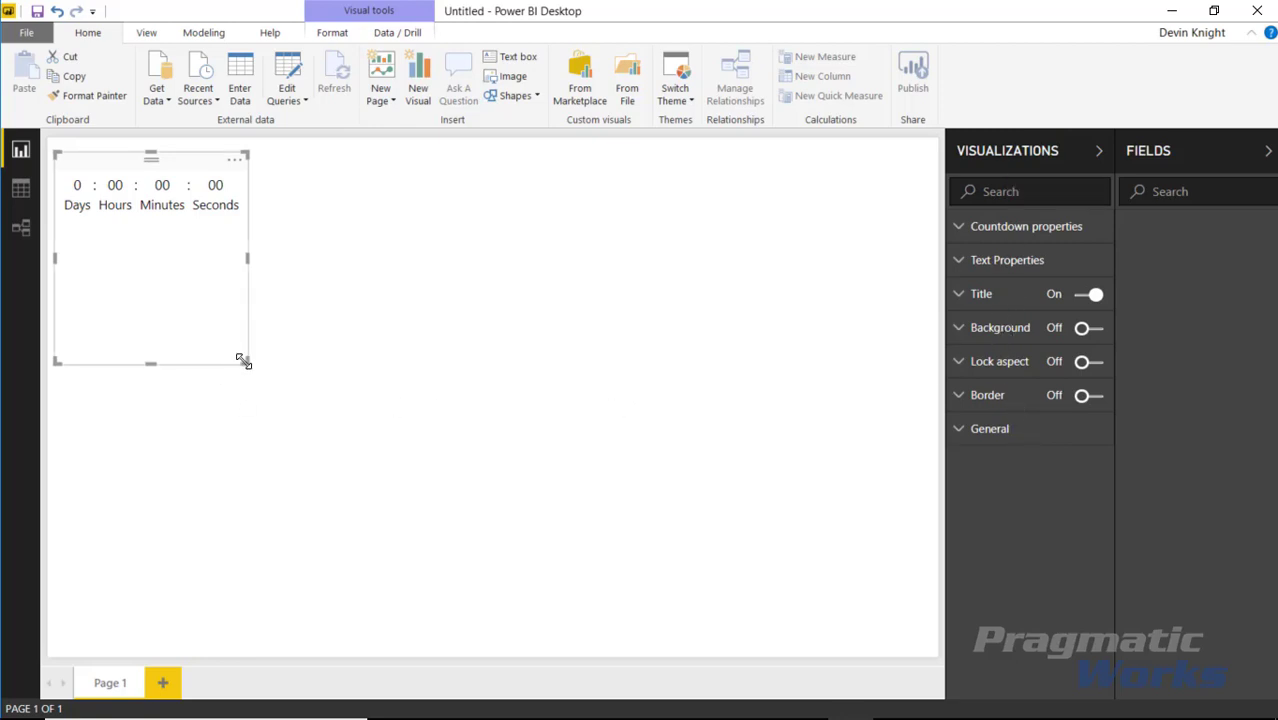
pyautogui.moveTo(246, 361); pyautogui.dragTo(385, 297)
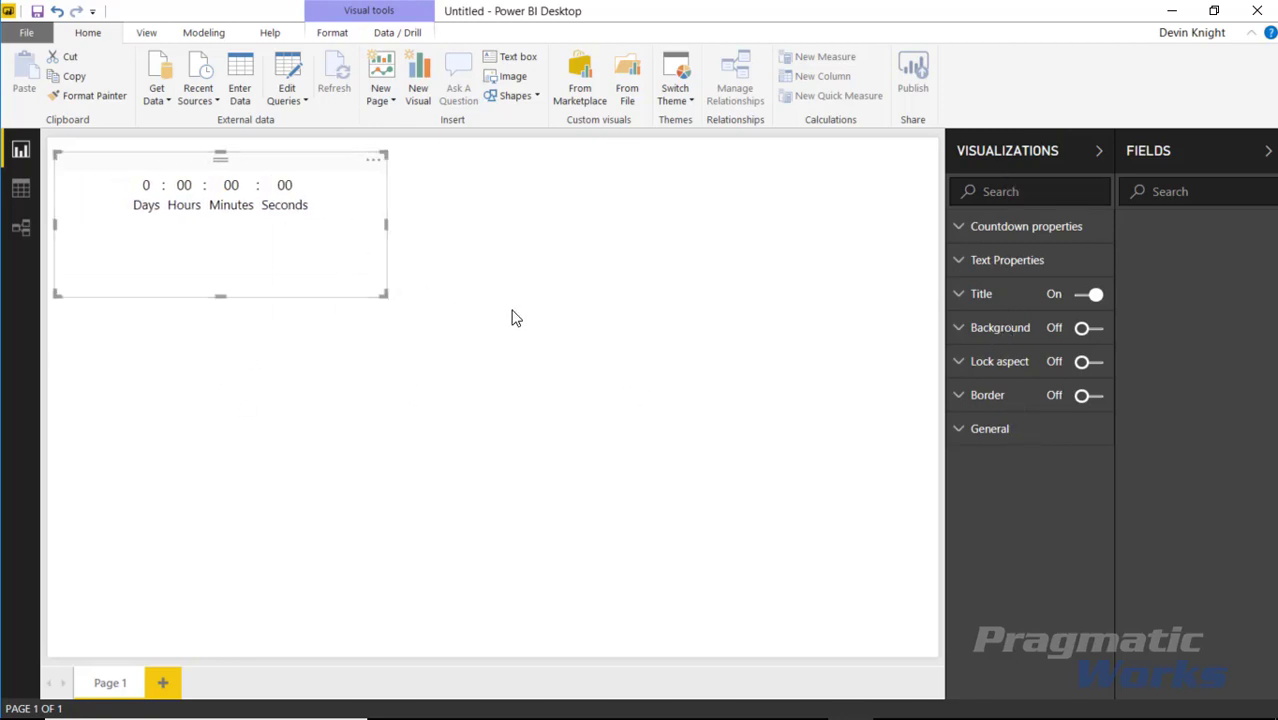
# Set the countdown target to day 23, month 11, year 2018, and widen the visual slightly
pyautogui.click(960, 227)
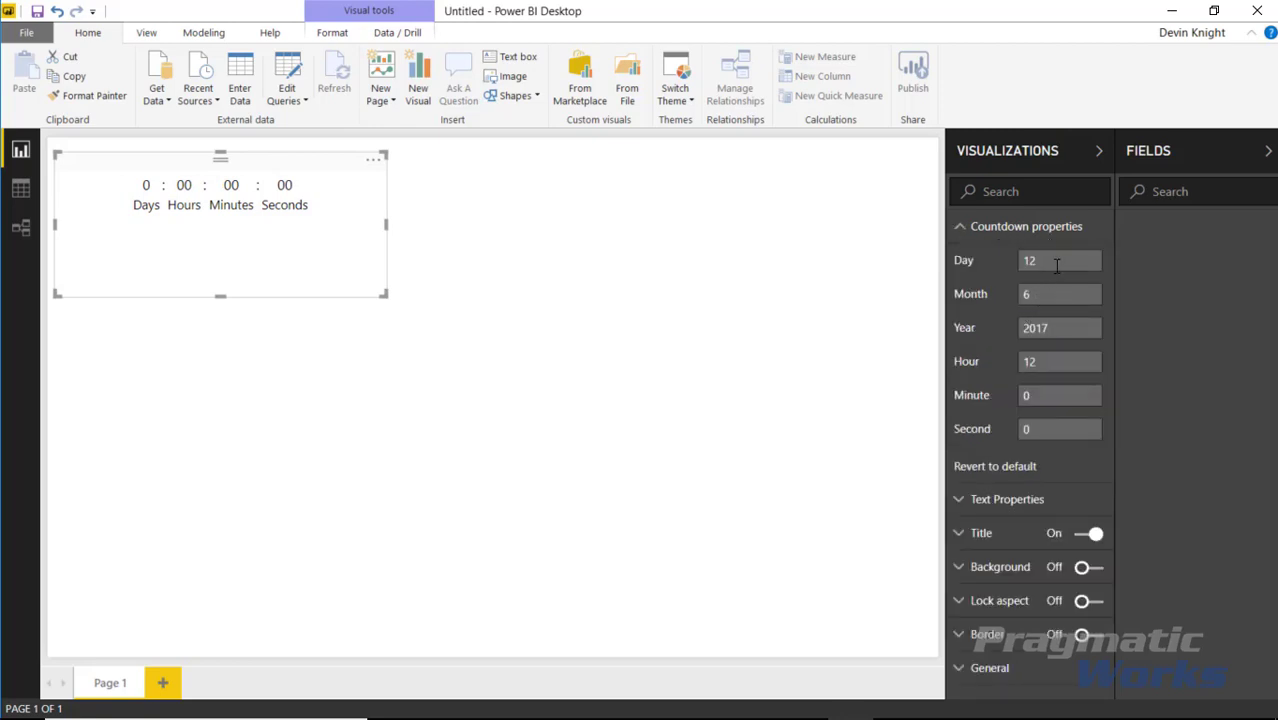
pyautogui.moveTo(1056, 265); pyautogui.dragTo(941, 277)
pyautogui.write('23')
pyautogui.click(1068, 297)
pyautogui.press('BackSpace')
pyautogui.write('11')
pyautogui.press('BackSpace')
pyautogui.write('8')
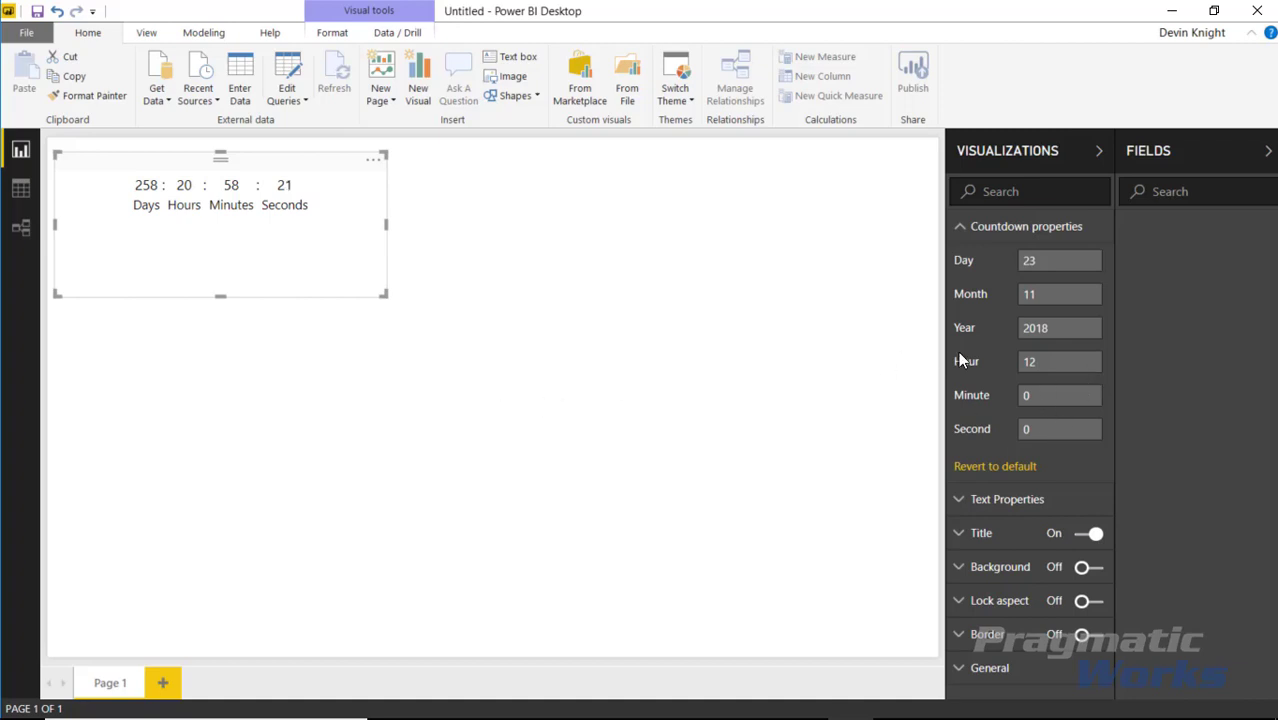
pyautogui.moveTo(383, 292); pyautogui.dragTo(428, 305)
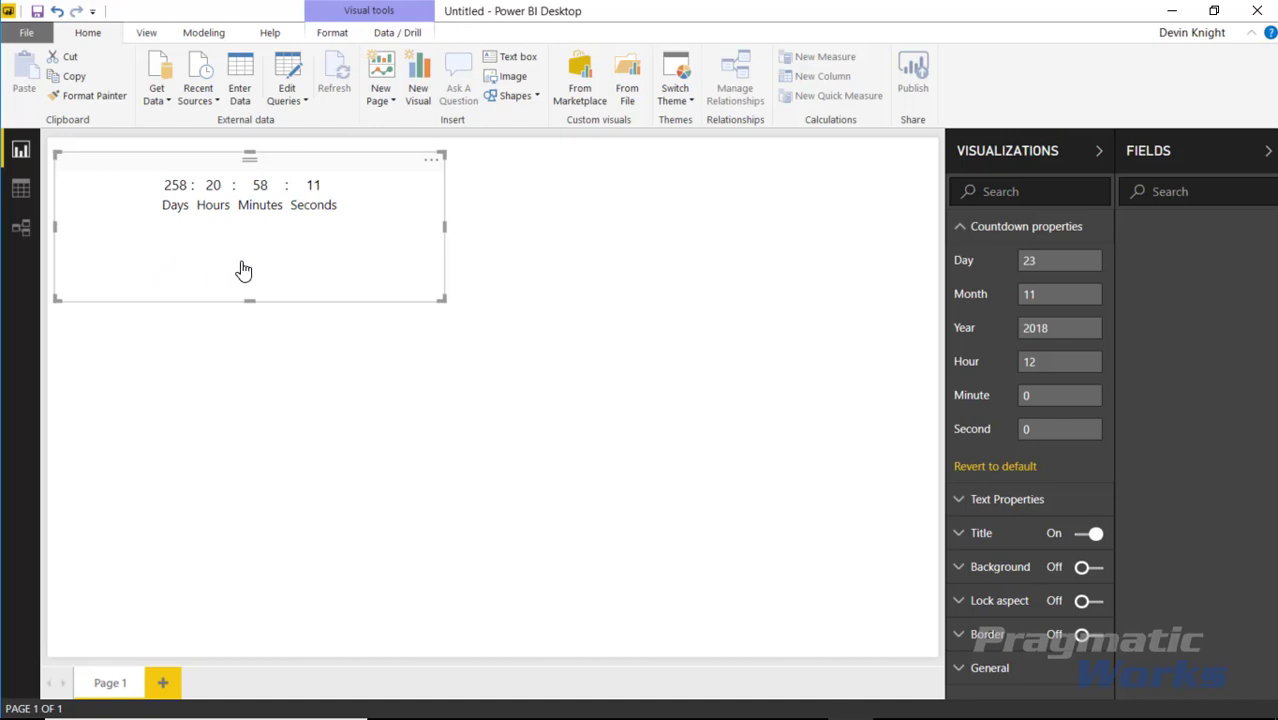
# Title the visual 'Days until Black Friday' with title text size 12
pyautogui.click(960, 540)
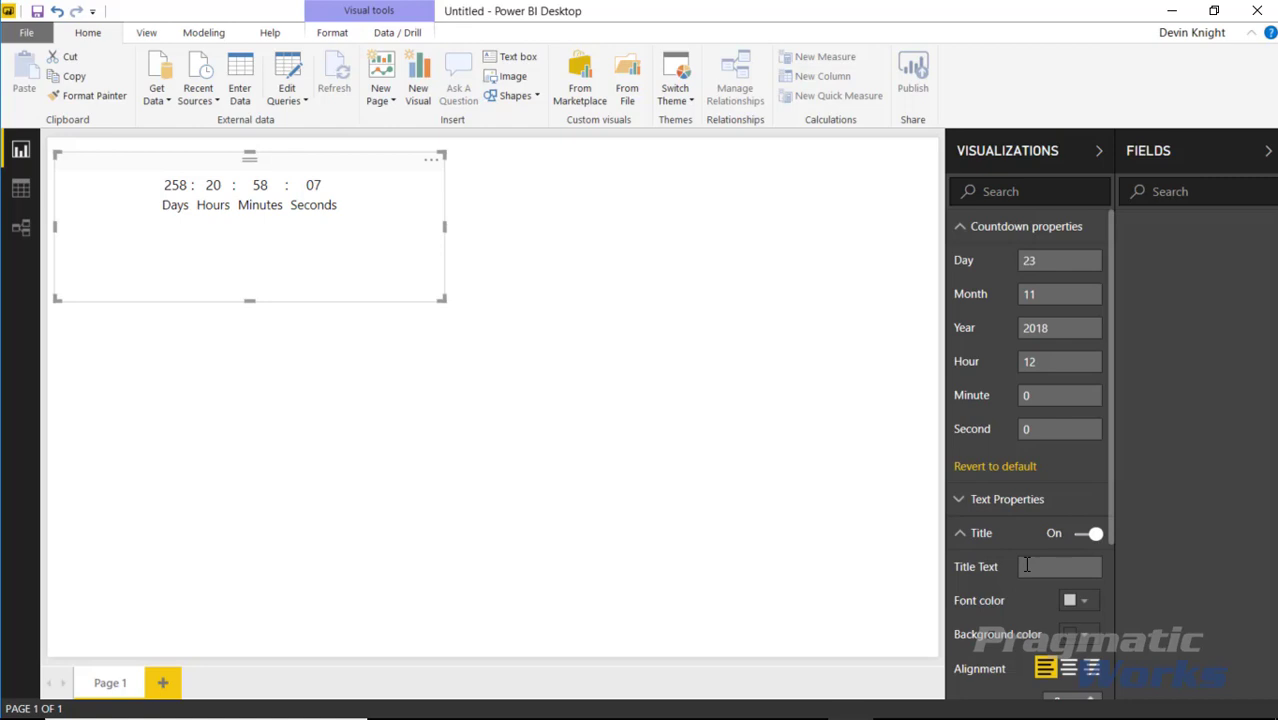
pyautogui.click(1028, 562)
pyautogui.write('Days')
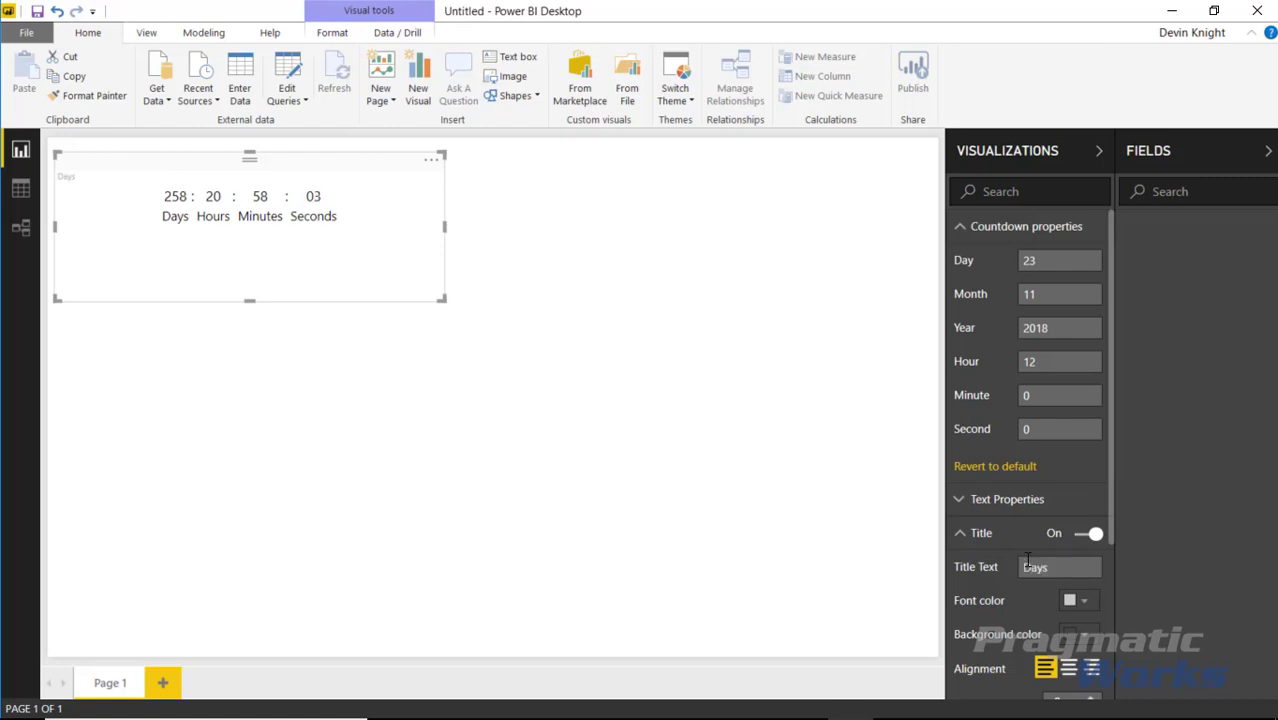
pyautogui.write(' until Black Fri')
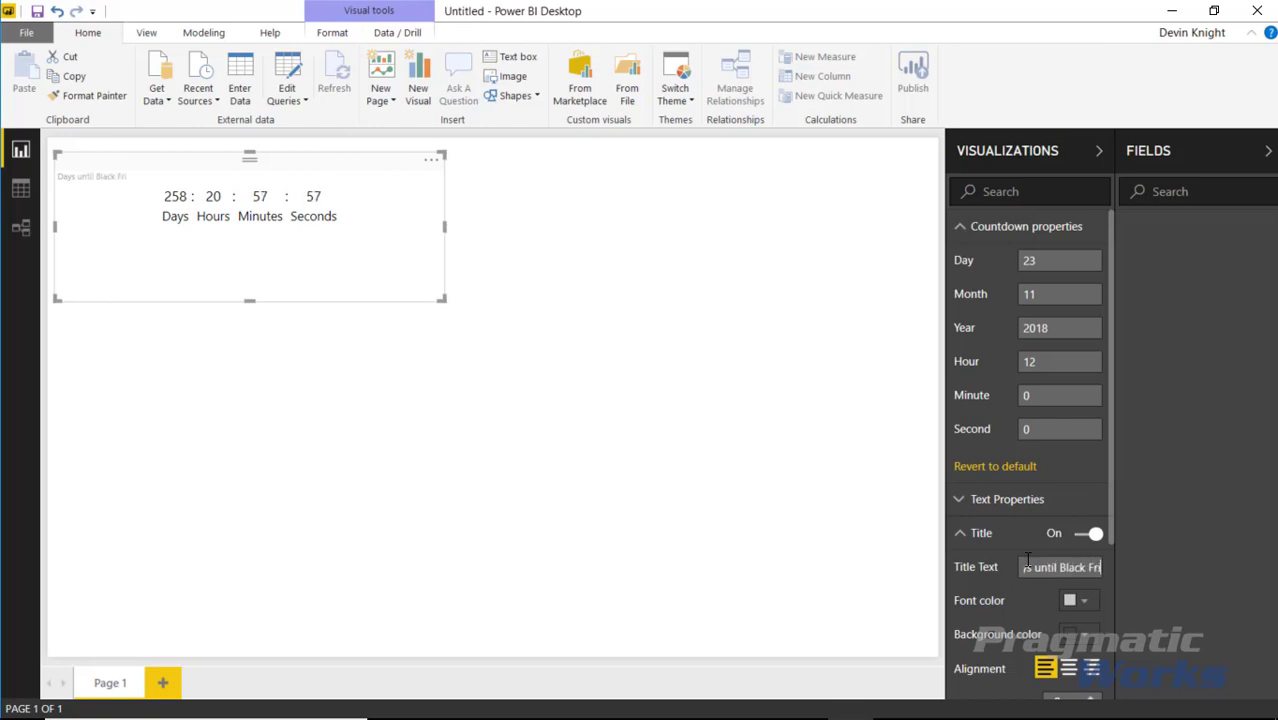
pyautogui.write('day')
pyautogui.scroll(-3, 1066, 591)
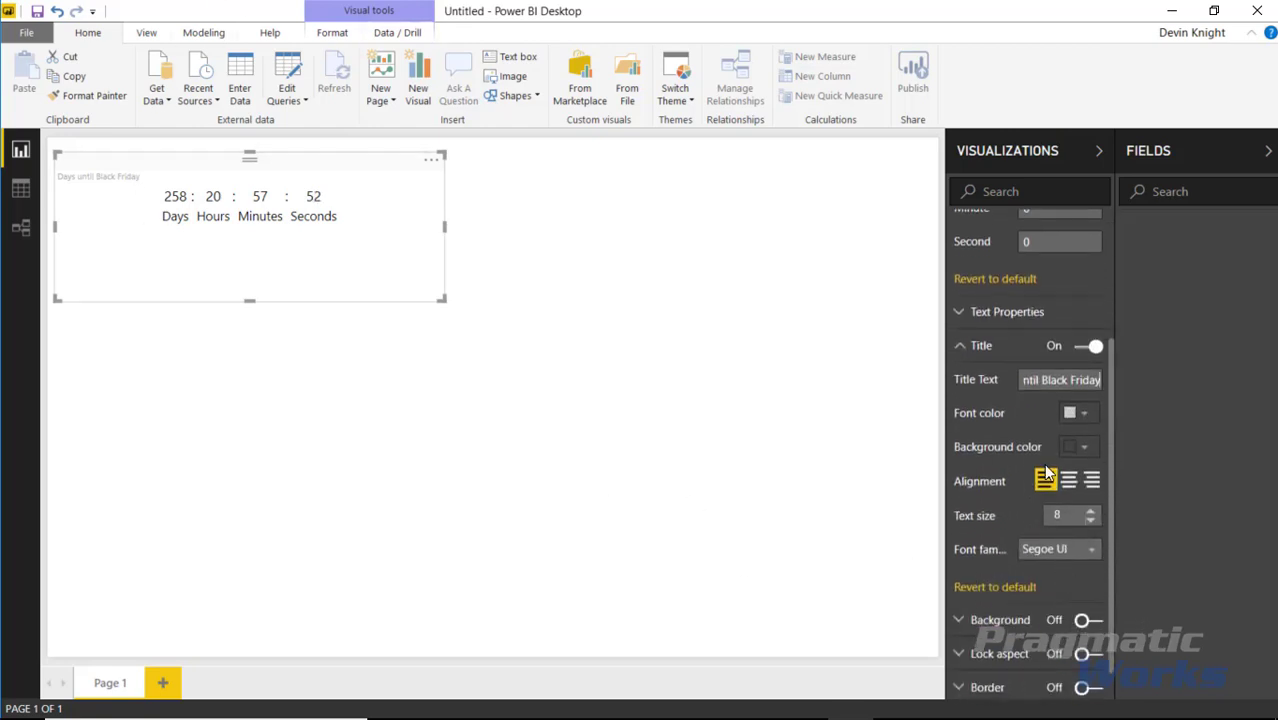
pyautogui.click(1091, 510)
pyautogui.click(1092, 510)
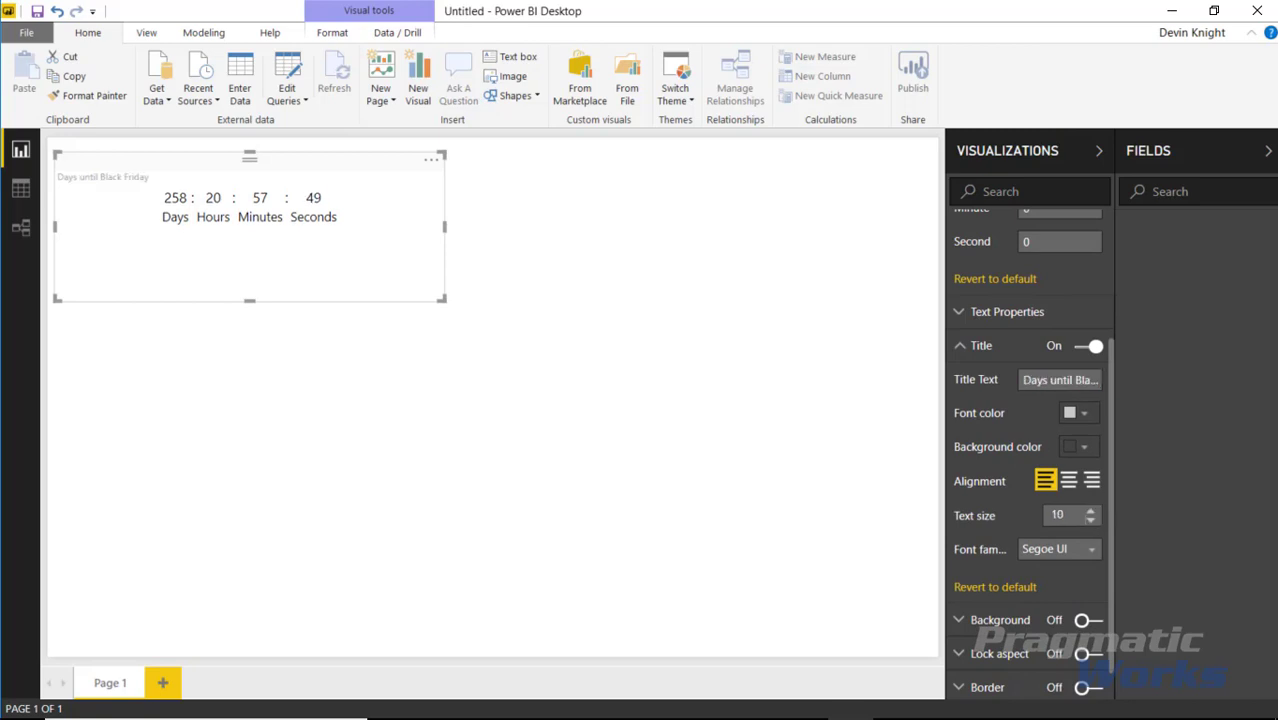
pyautogui.click(1092, 510)
pyautogui.click(1092, 510)
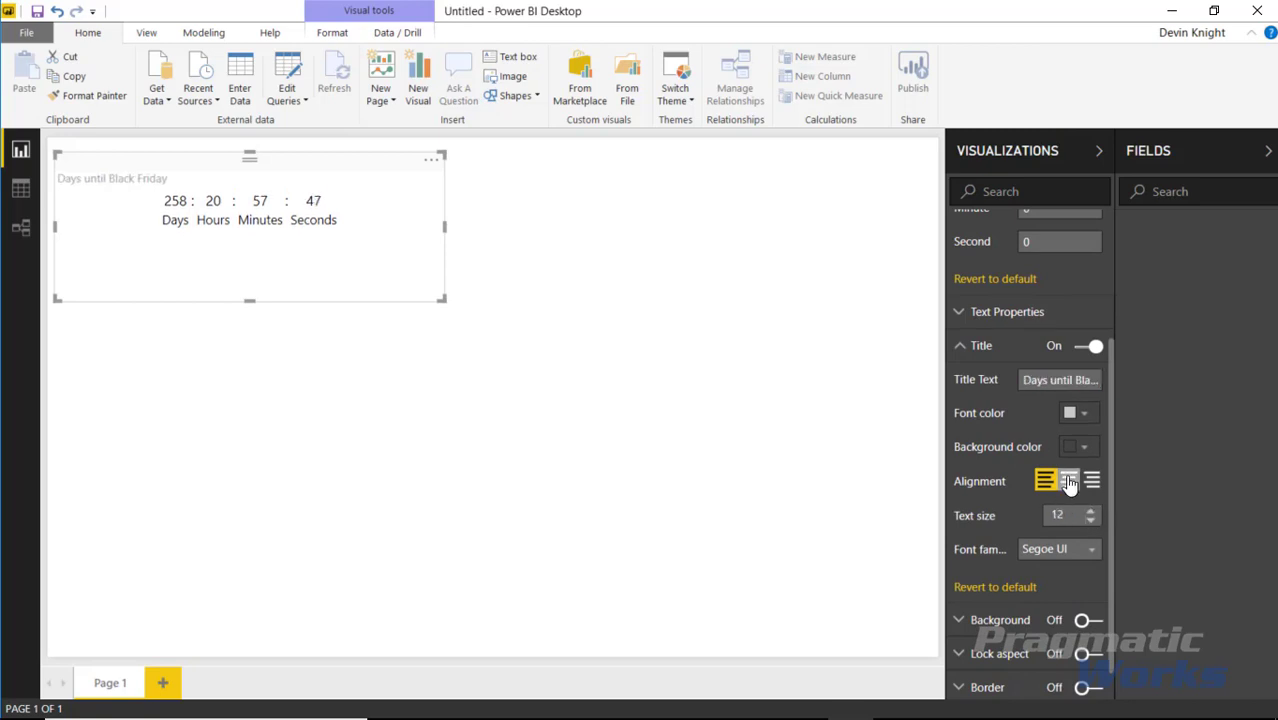
# Give the title bar a dark red background with white title text
pyautogui.click(1088, 450)
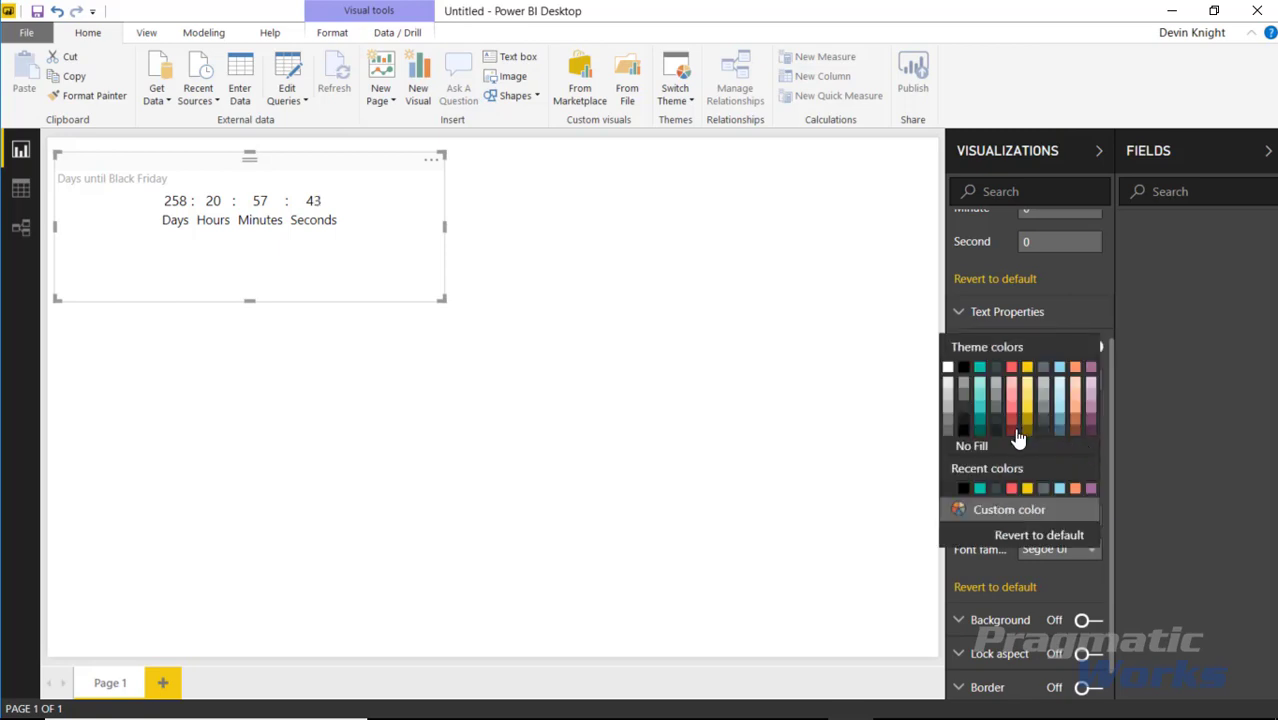
pyautogui.click(1091, 430)
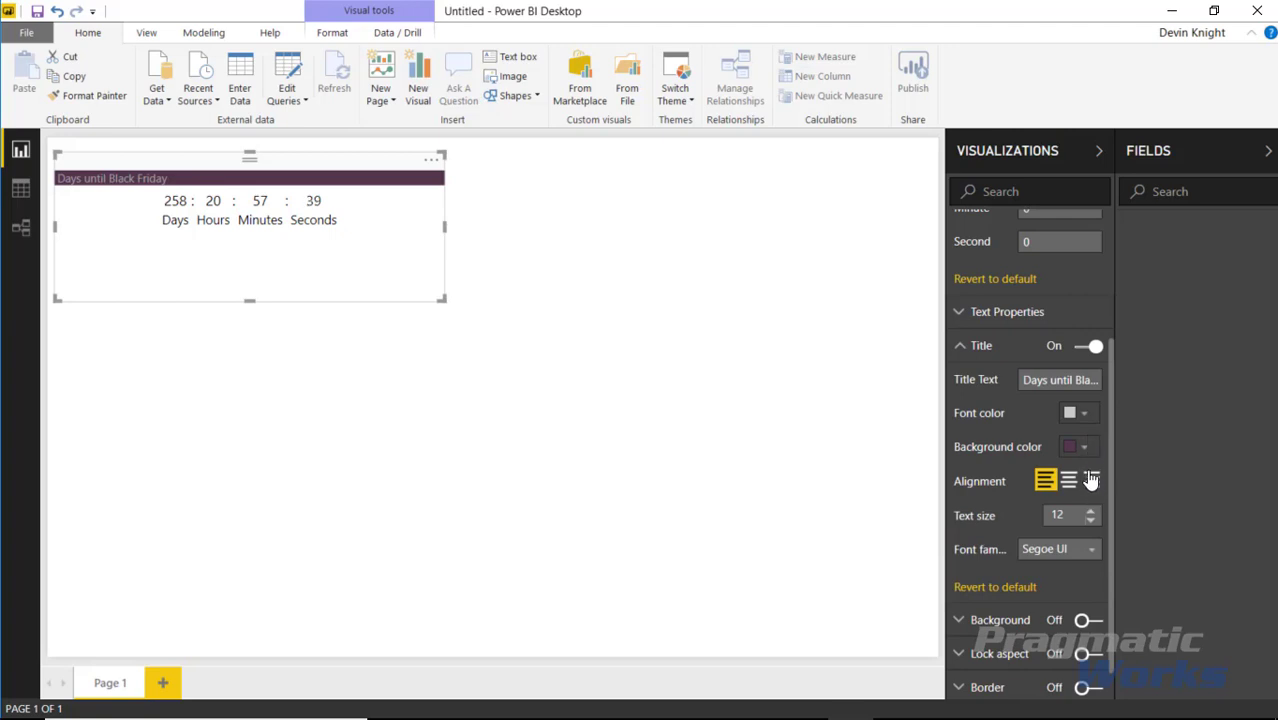
pyautogui.click(1085, 447)
pyautogui.click(1011, 316)
pyautogui.click(1082, 420)
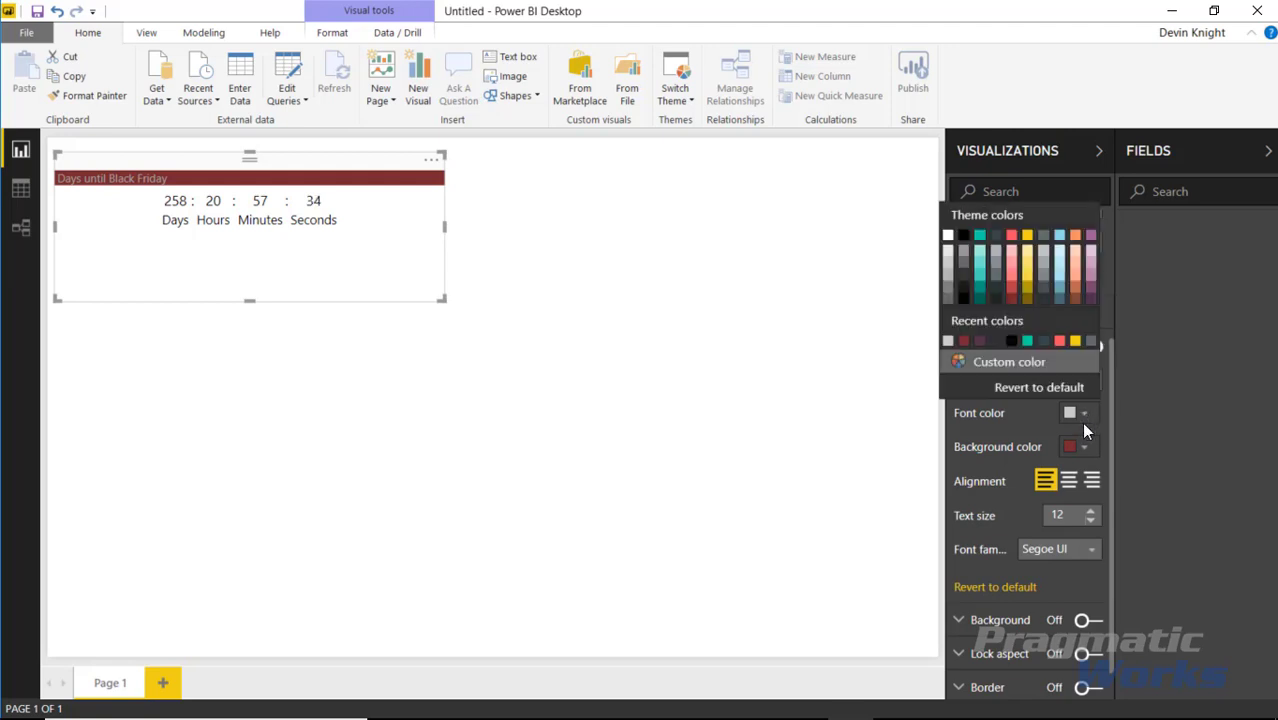
pyautogui.click(955, 236)
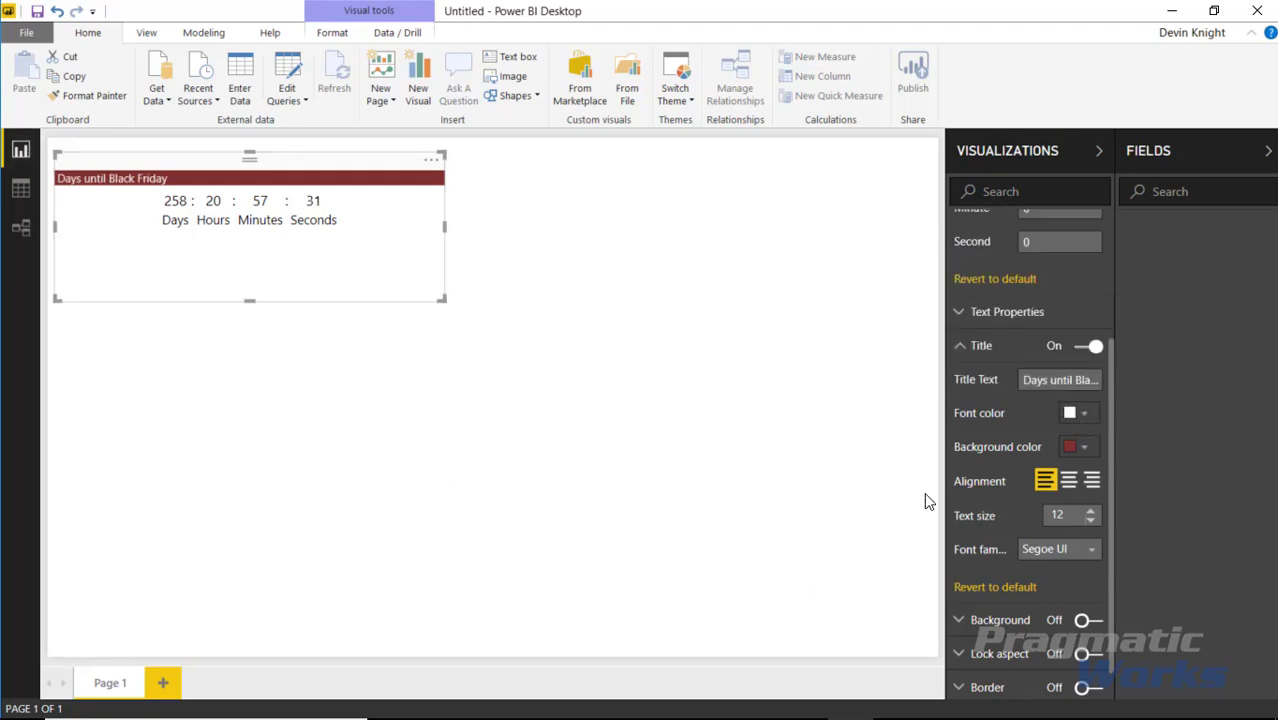
# Centre the title and set its font to Arial Black
pyautogui.click(1066, 482)
pyautogui.click(1078, 549)
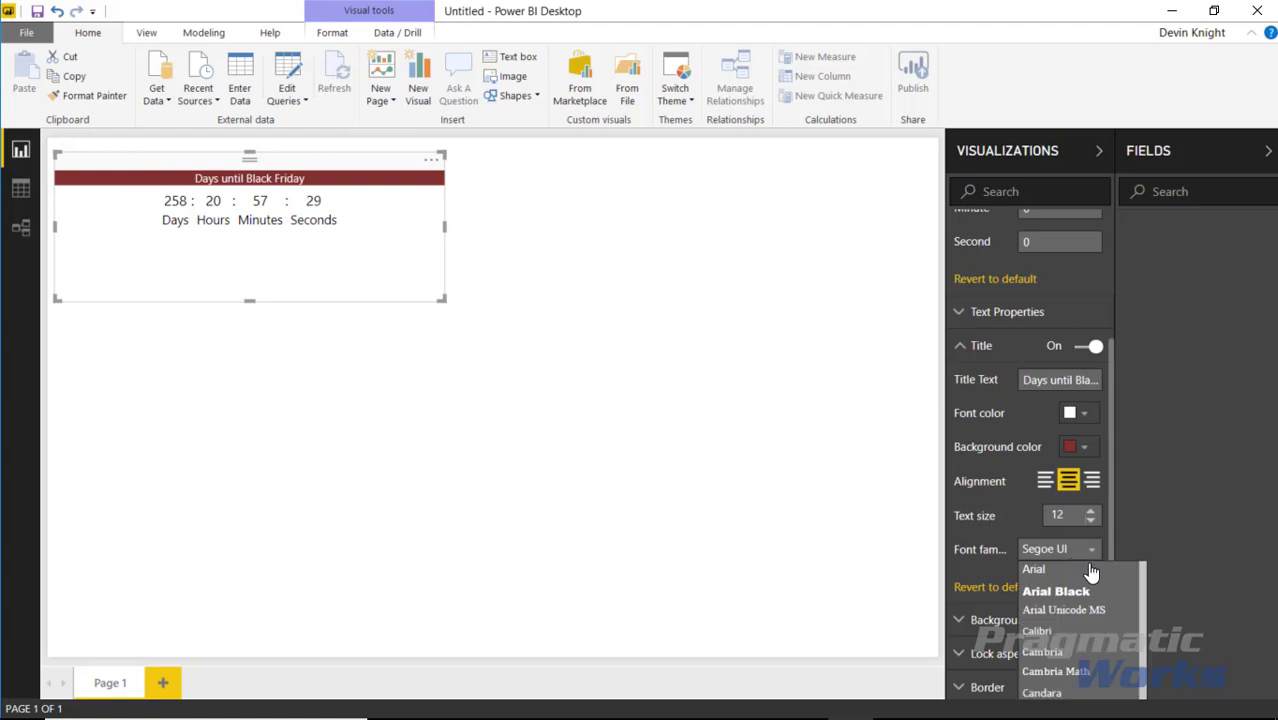
pyautogui.click(1088, 593)
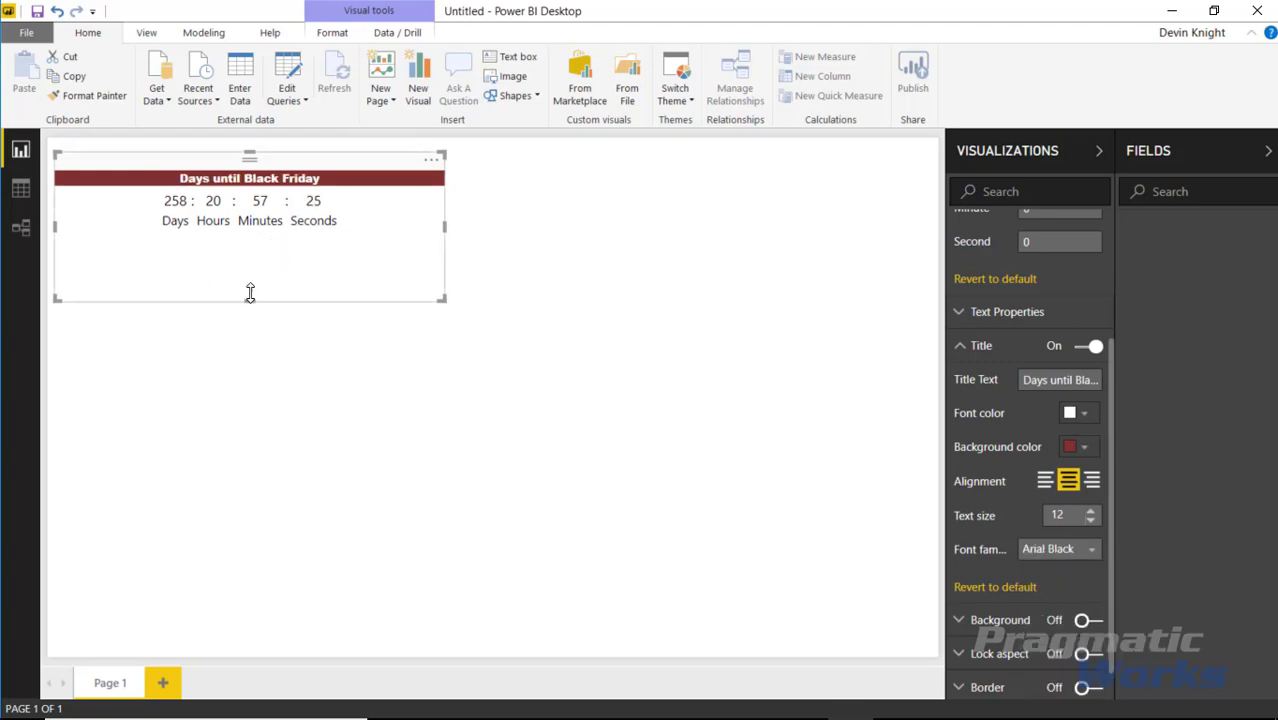
# Resize the countdown visual shorter and narrower
pyautogui.moveTo(250, 298); pyautogui.dragTo(241, 262)
pyautogui.moveTo(442, 268); pyautogui.dragTo(338, 282)
pyautogui.click(200, 218)
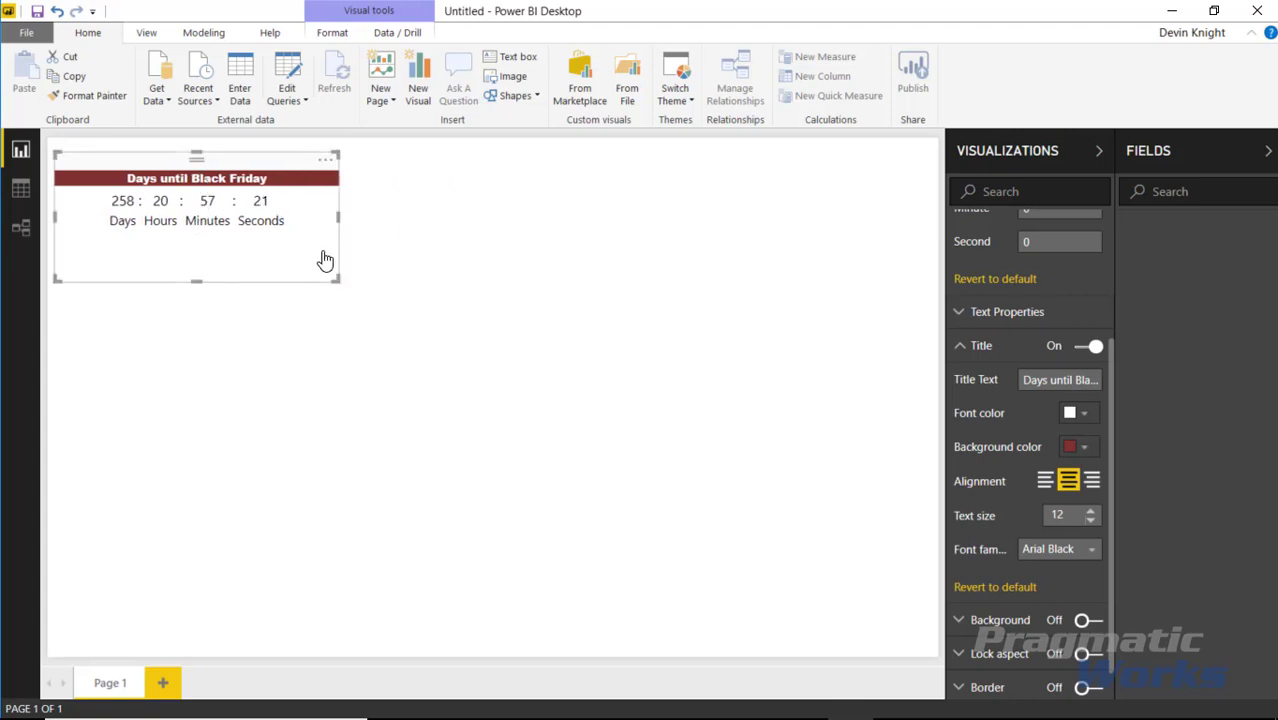
# Make the countdown time digits dark red at size 26
pyautogui.click(960, 345)
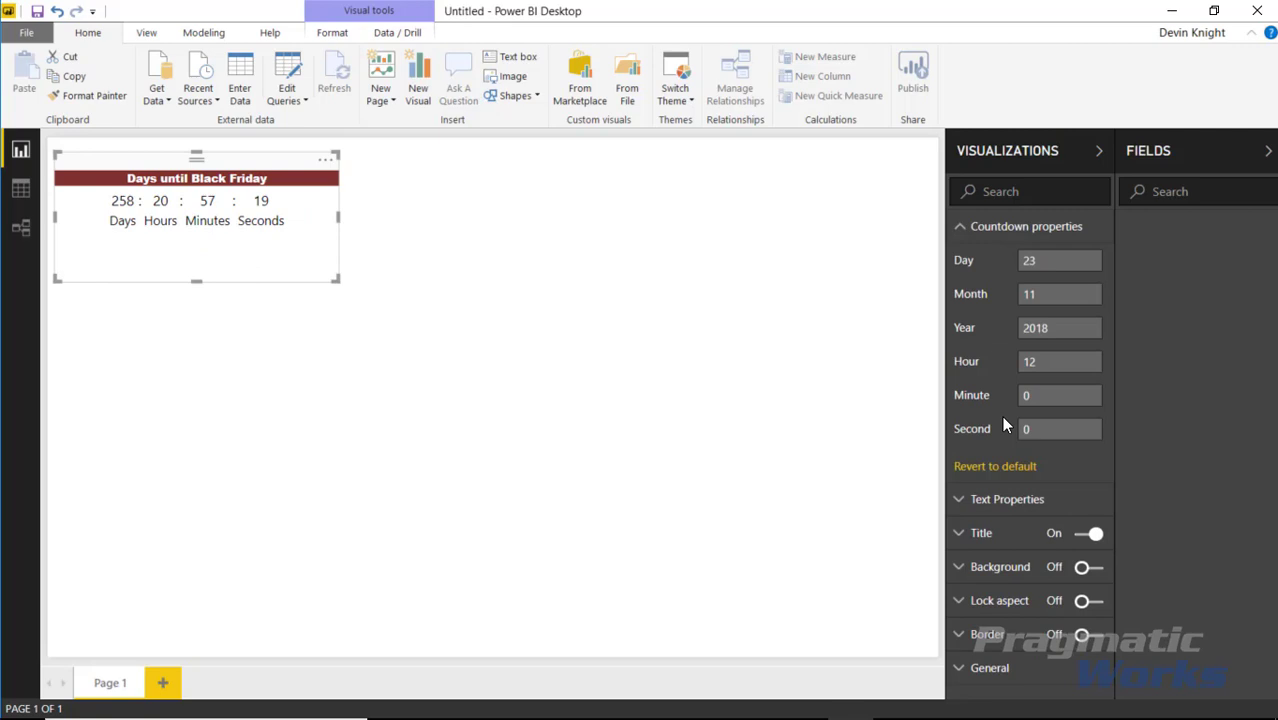
pyautogui.click(960, 228)
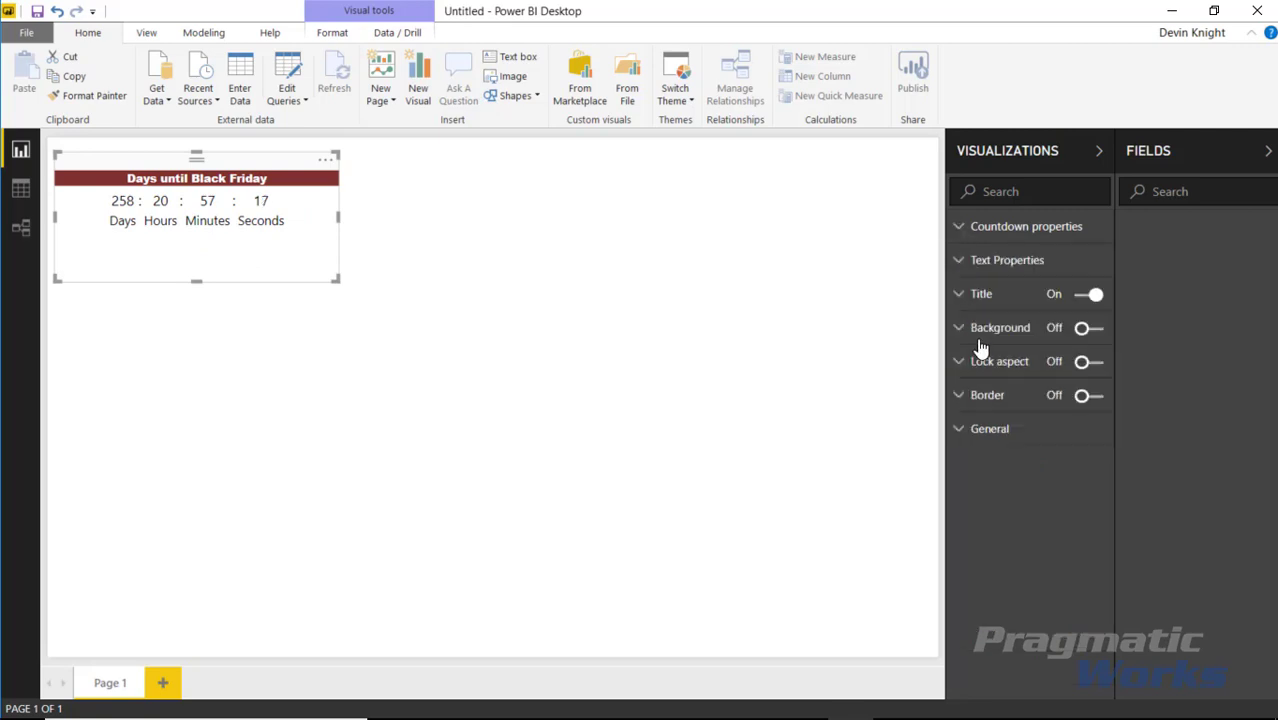
pyautogui.click(962, 262)
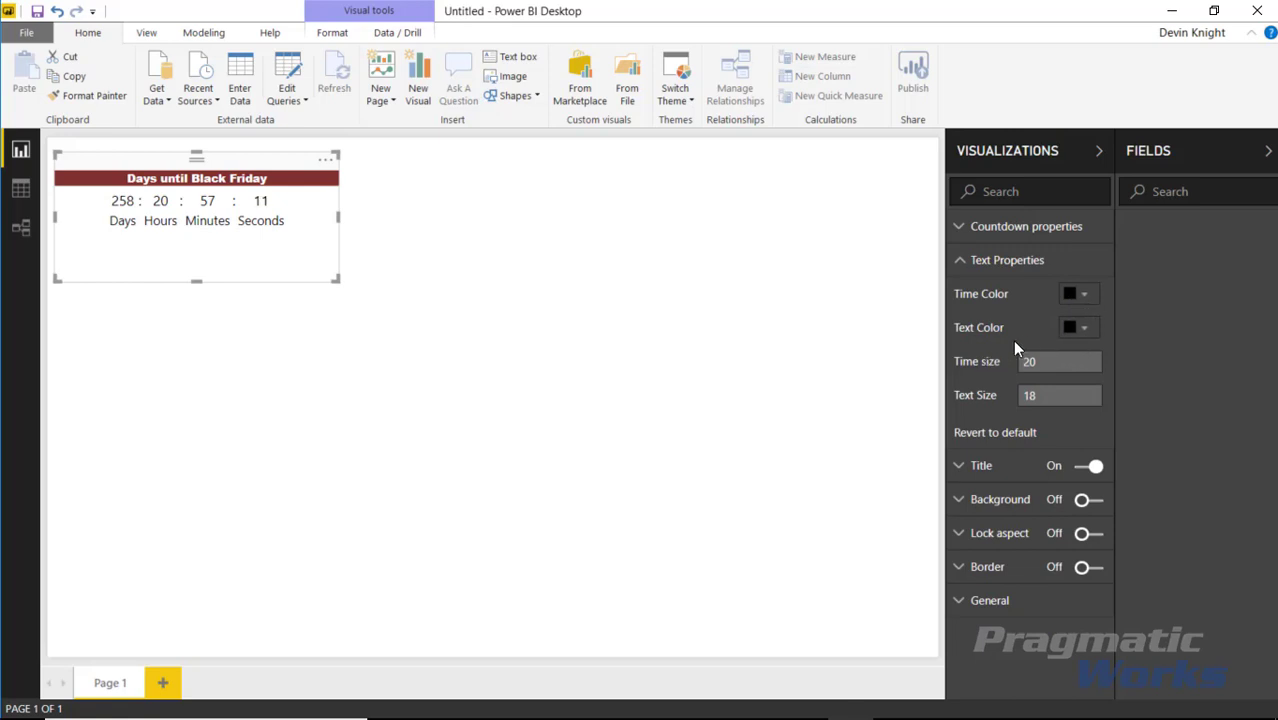
pyautogui.click(1076, 299)
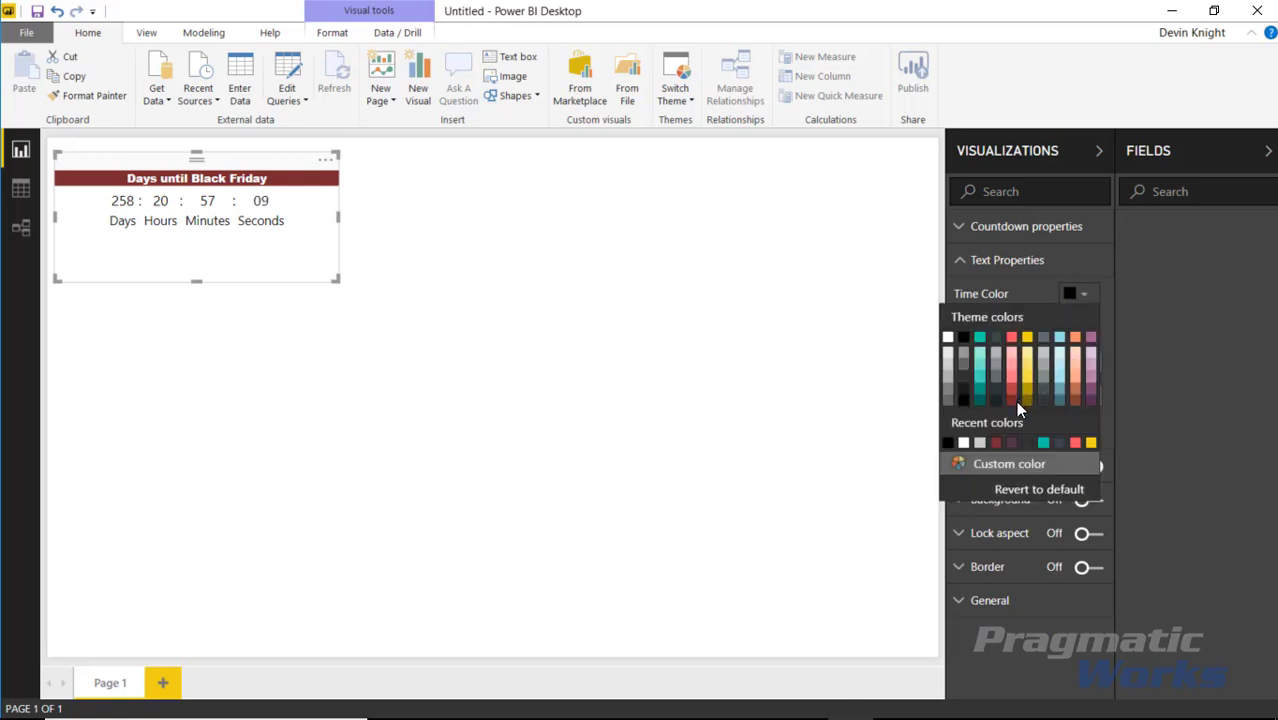
pyautogui.click(1011, 400)
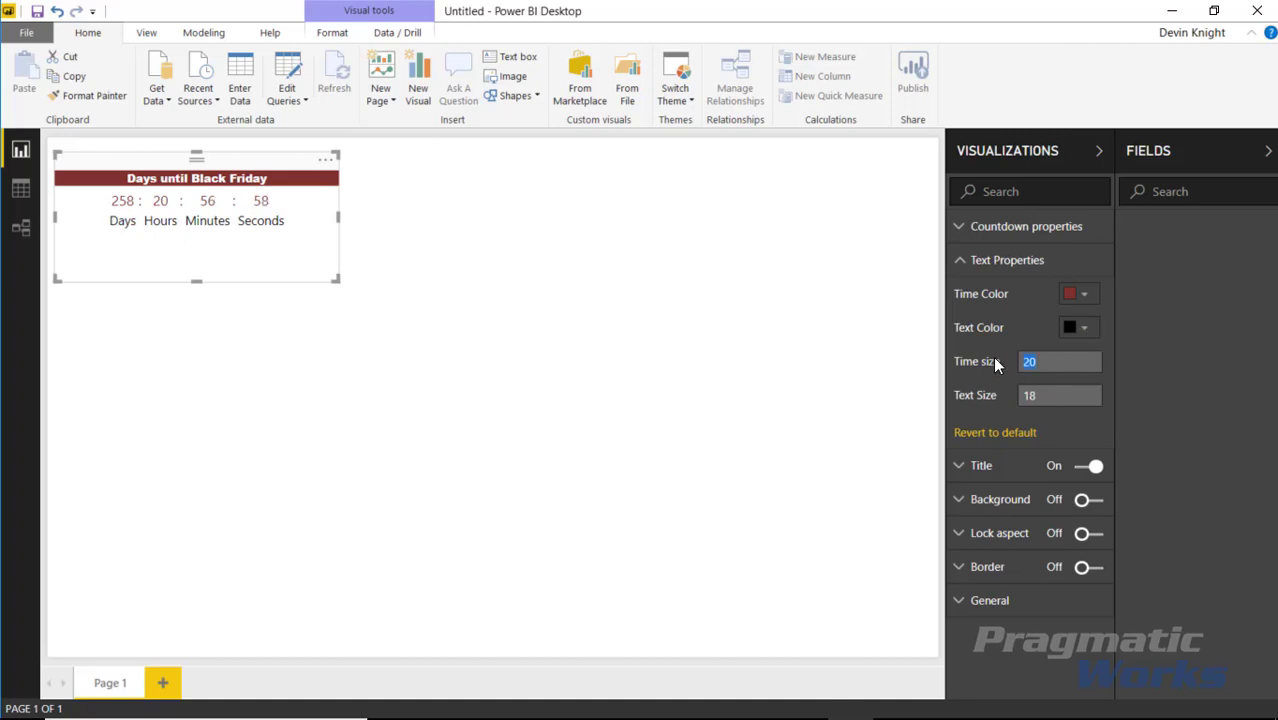
pyautogui.write('26')
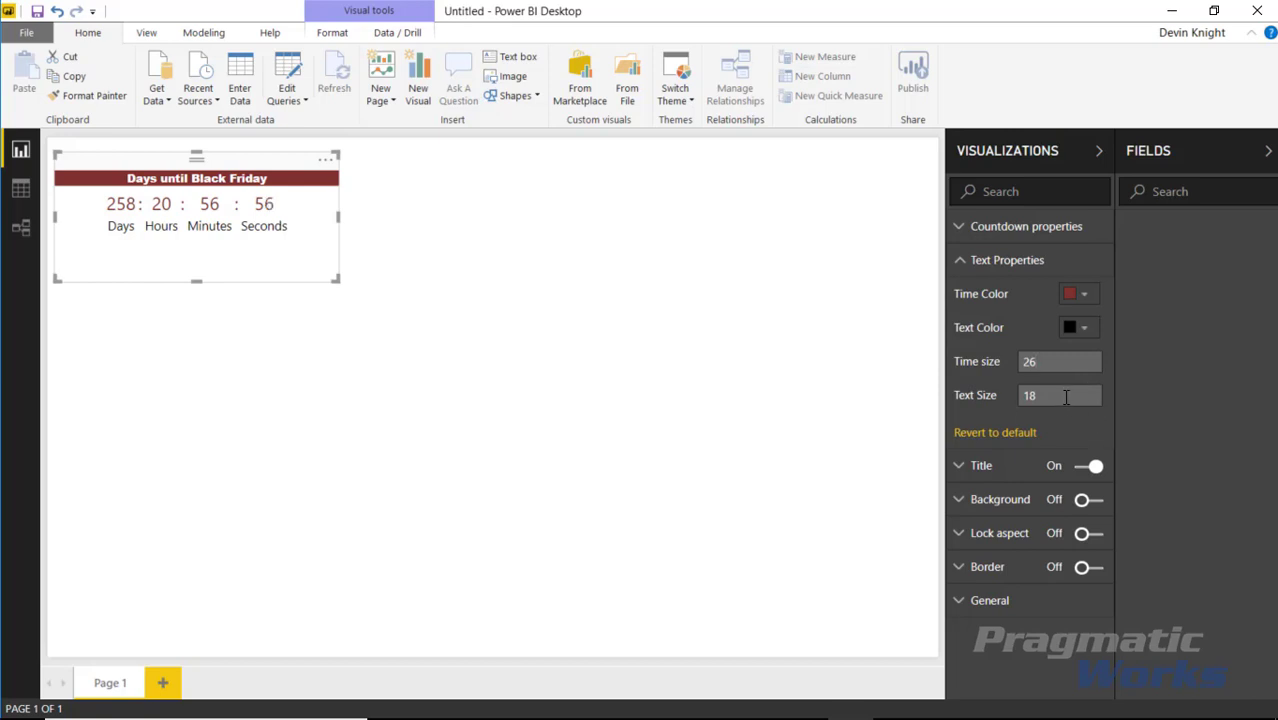
# Change the Days/Hours/Minutes/Seconds label text size, leaving the field at 85
pyautogui.moveTo(1038, 395); pyautogui.dragTo(1006, 408)
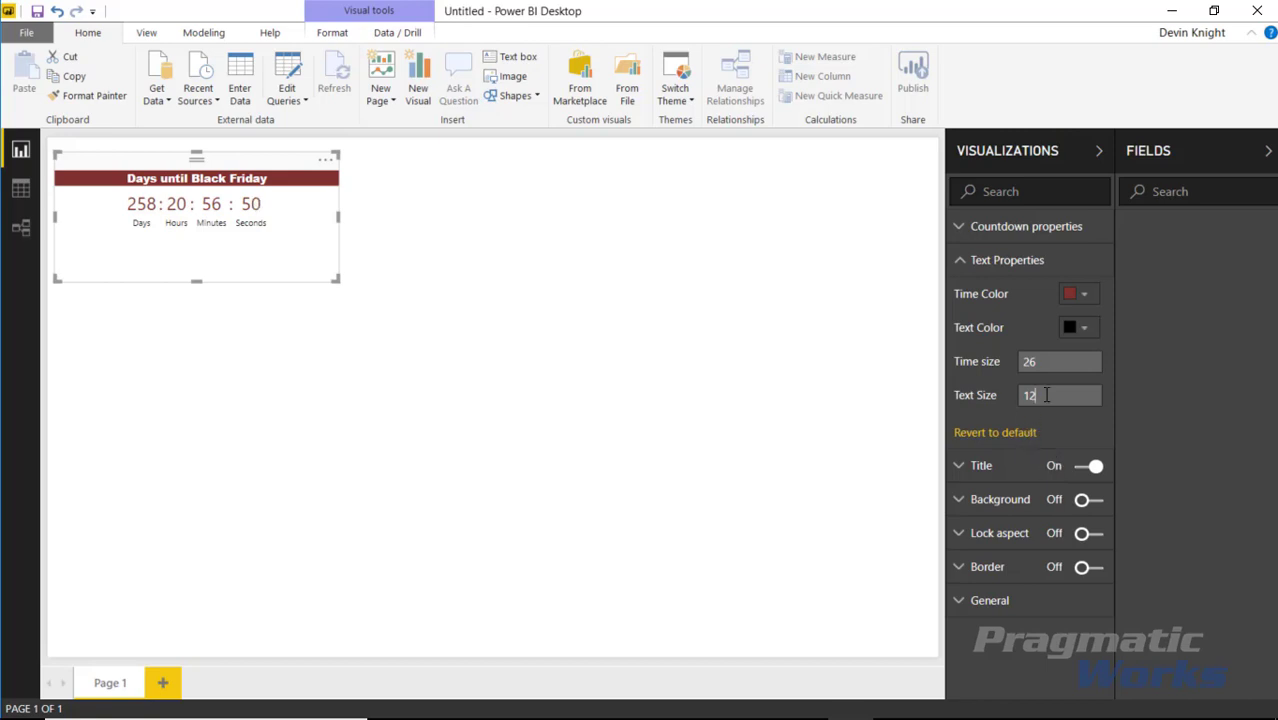
pyautogui.moveTo(1036, 396); pyautogui.dragTo(916, 419)
pyautogui.write('85')
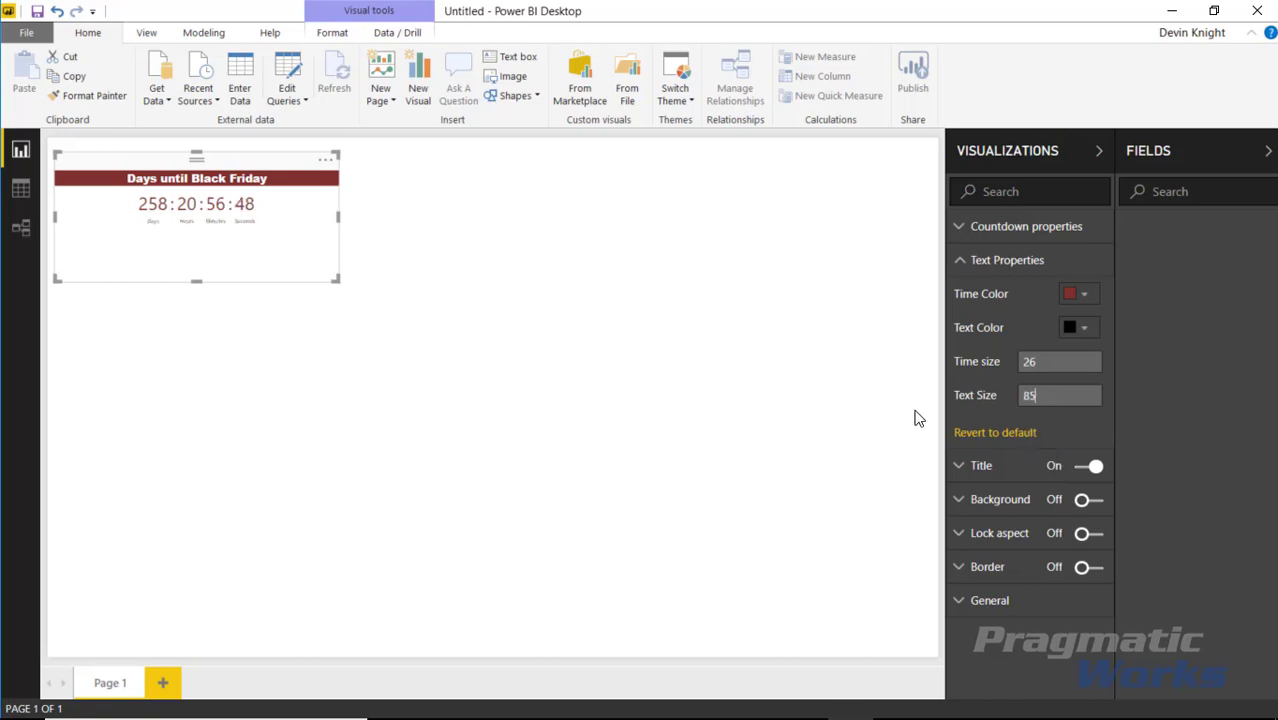
pyautogui.write('18')
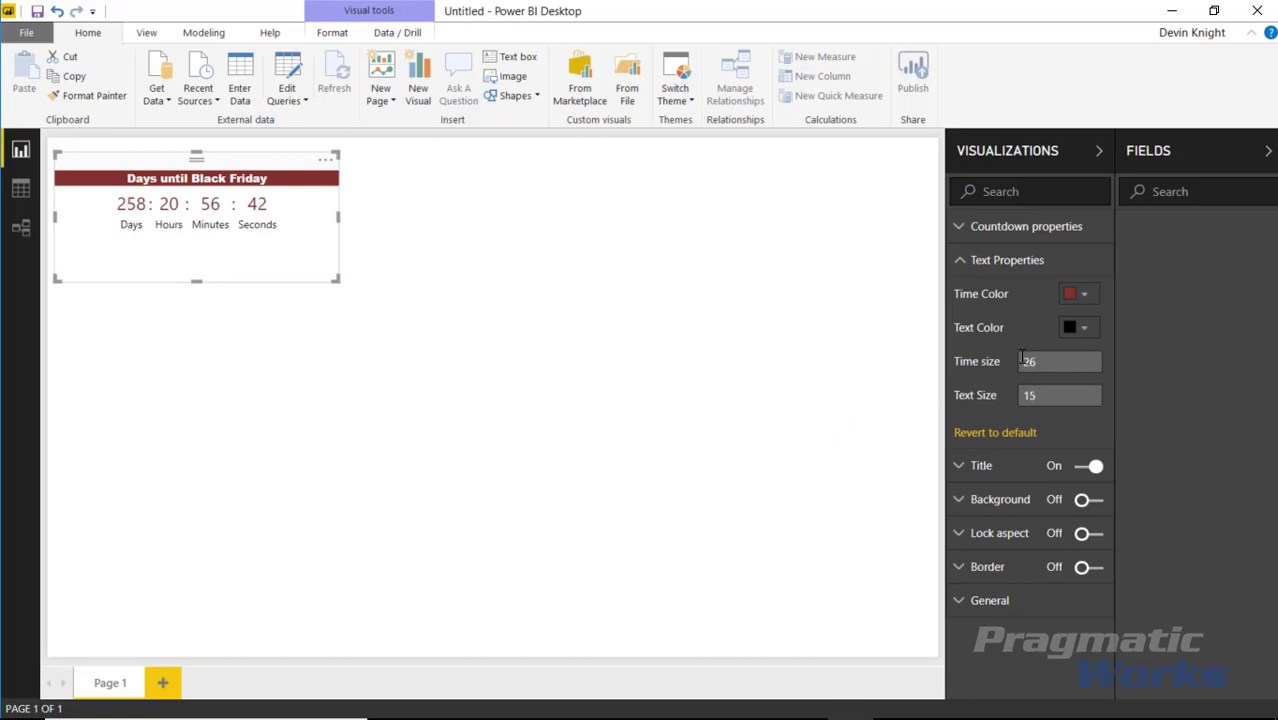
# Turn on the visual's background in light grey, keeping 50% transparency
pyautogui.click(960, 262)
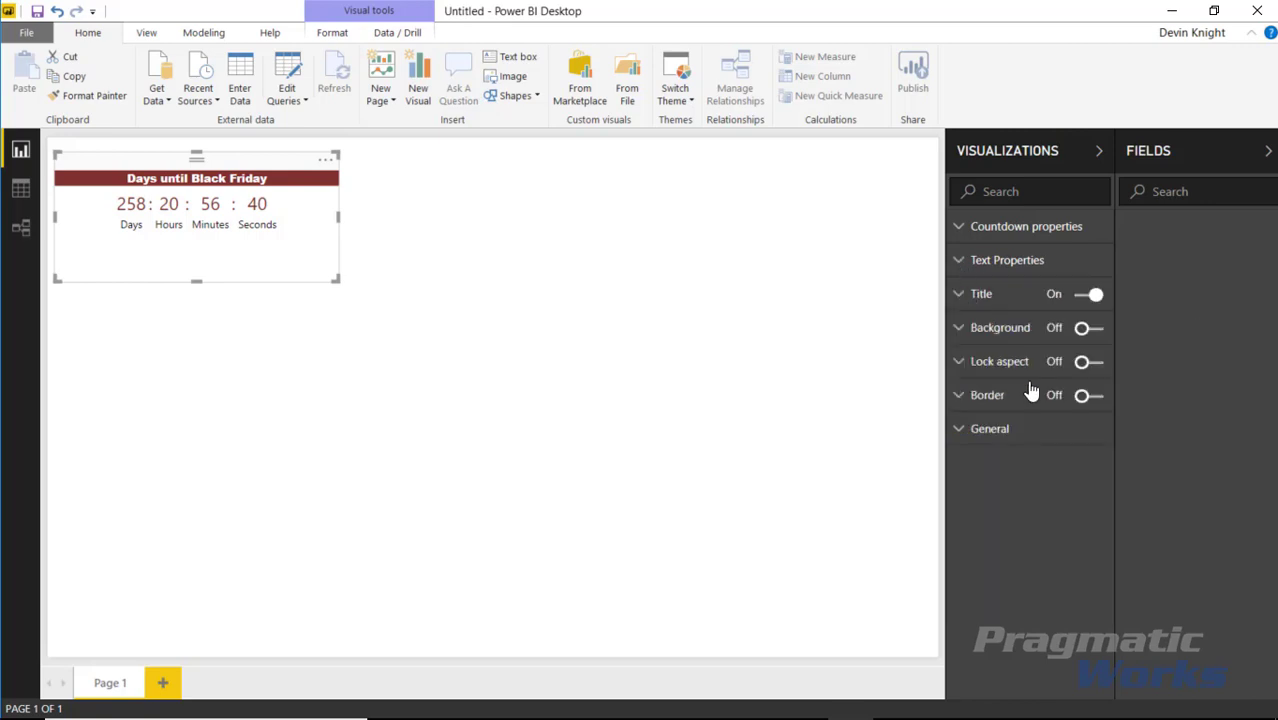
pyautogui.click(974, 436)
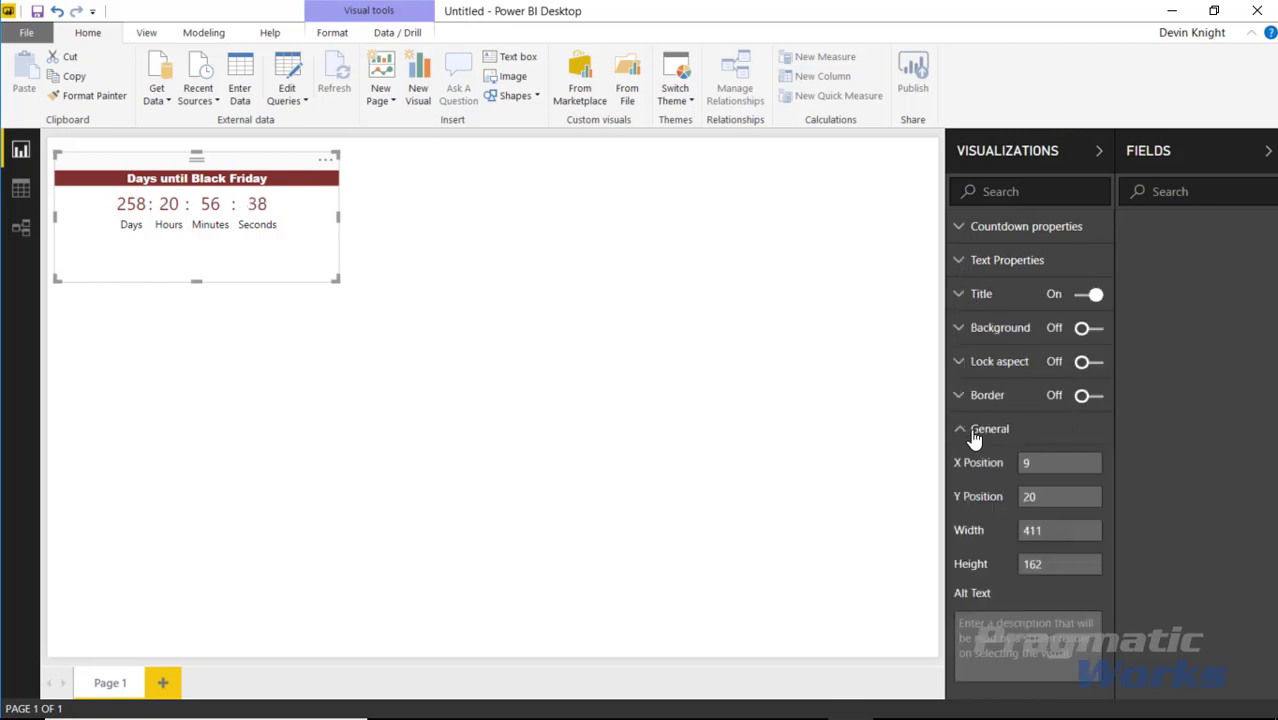
pyautogui.click(970, 429)
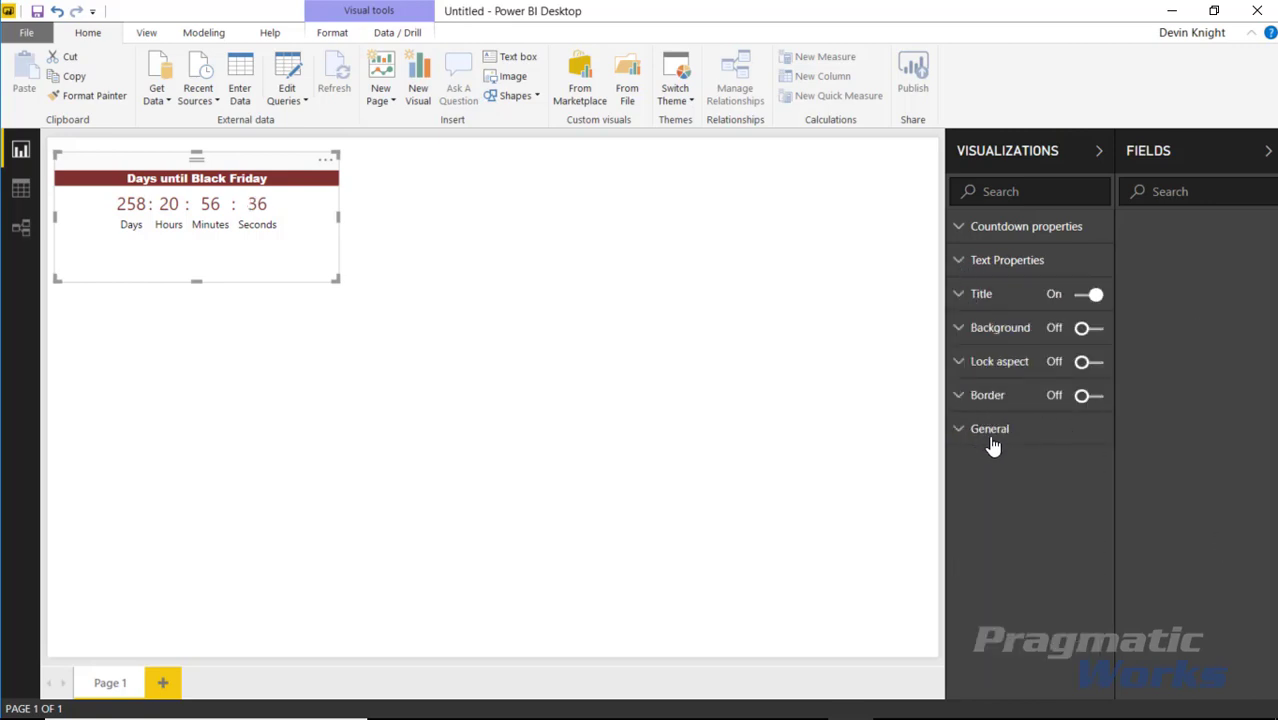
pyautogui.click(962, 331)
pyautogui.click(1088, 328)
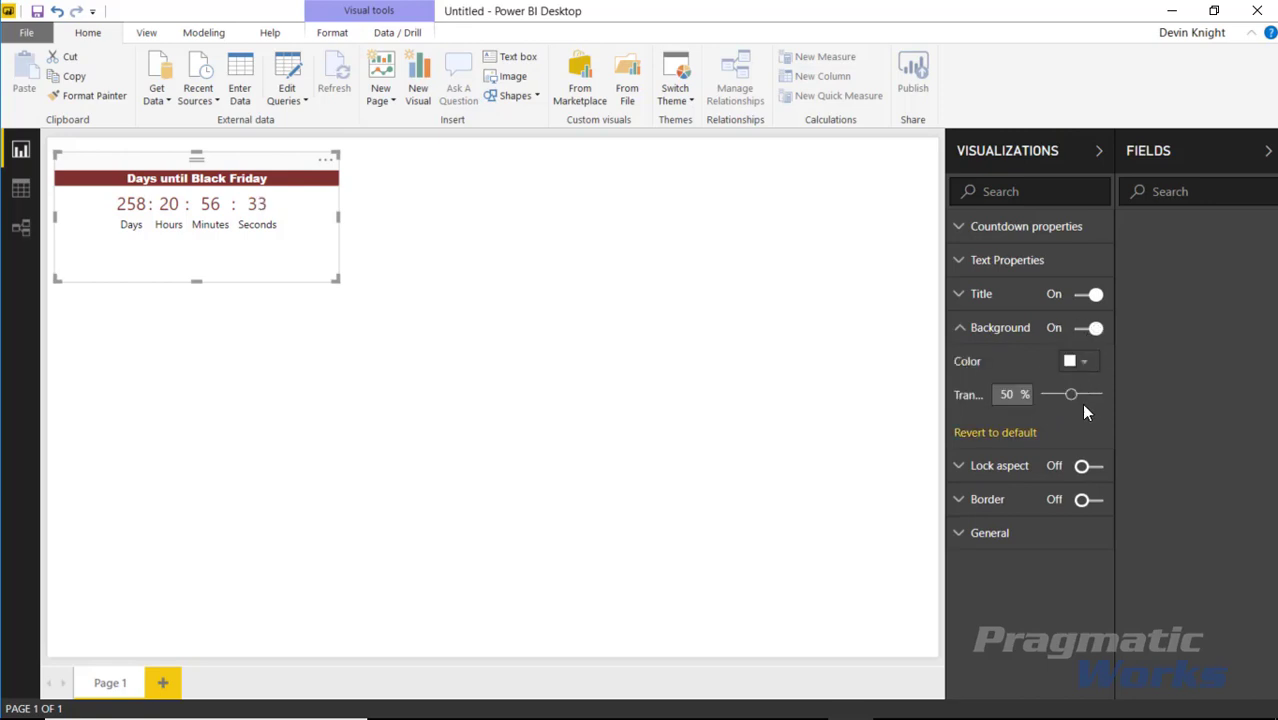
pyautogui.click(1080, 365)
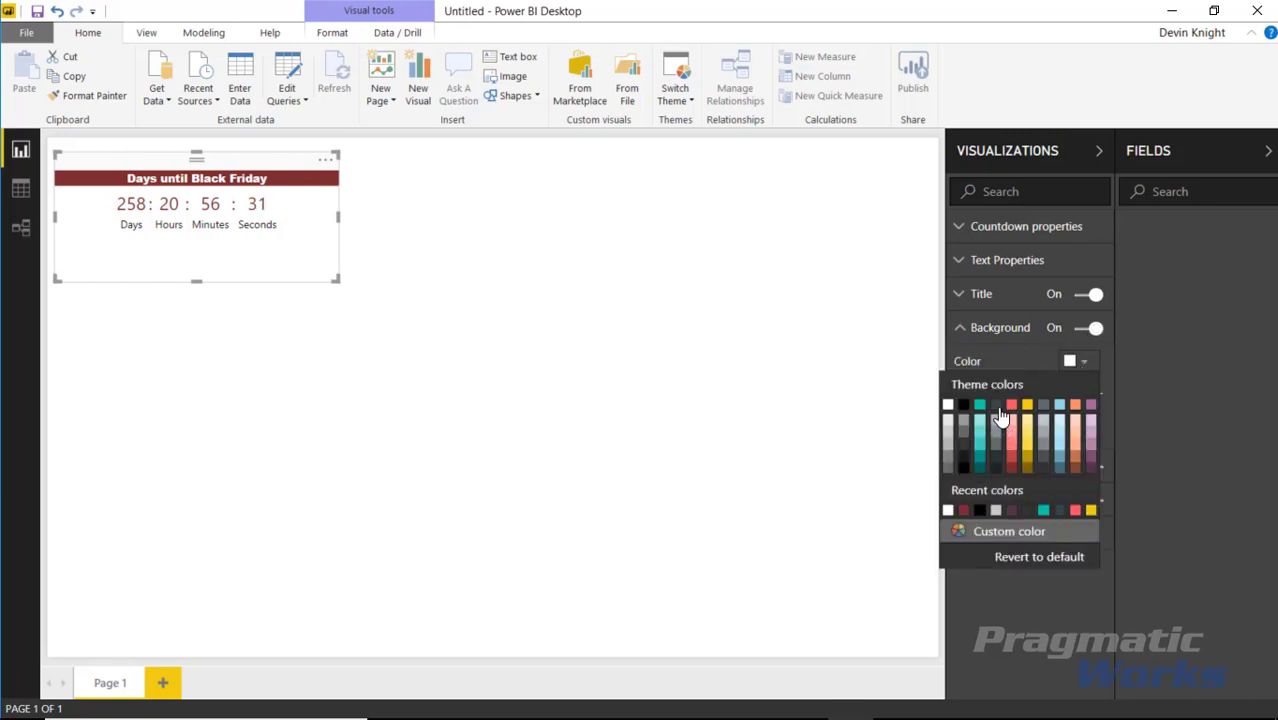
pyautogui.click(1045, 445)
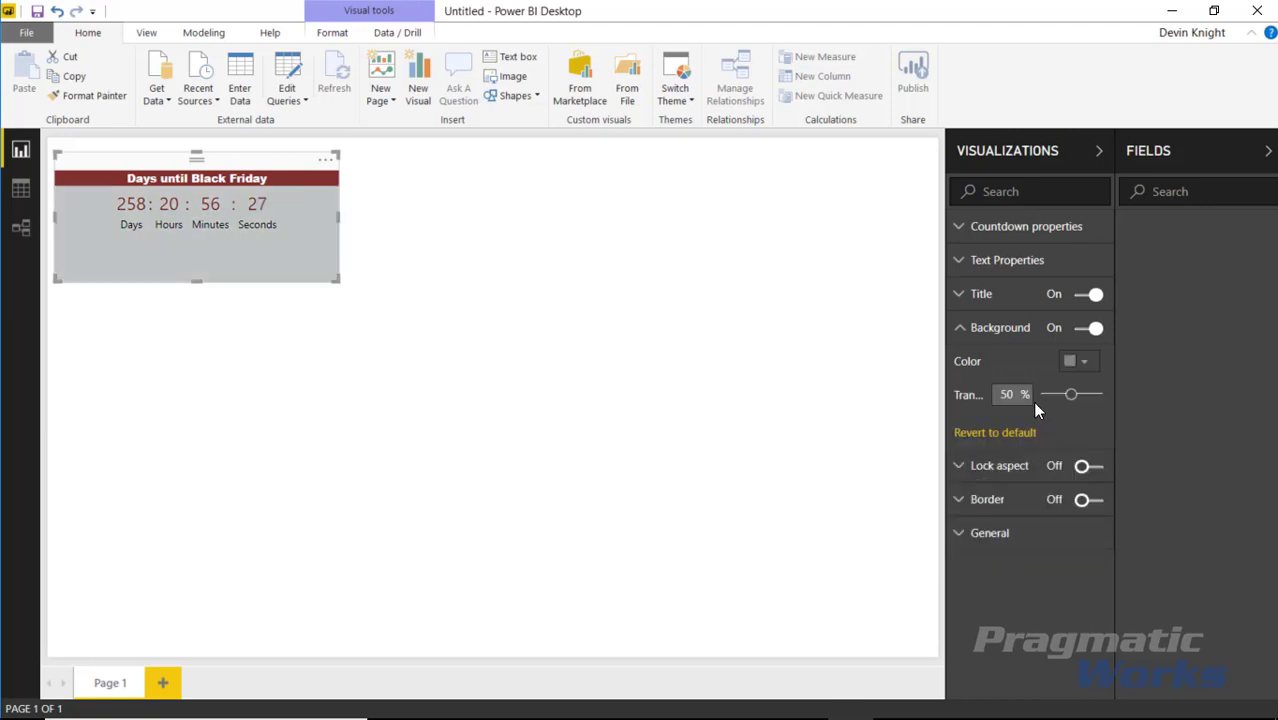
pyautogui.click(1077, 365)
pyautogui.click(1046, 432)
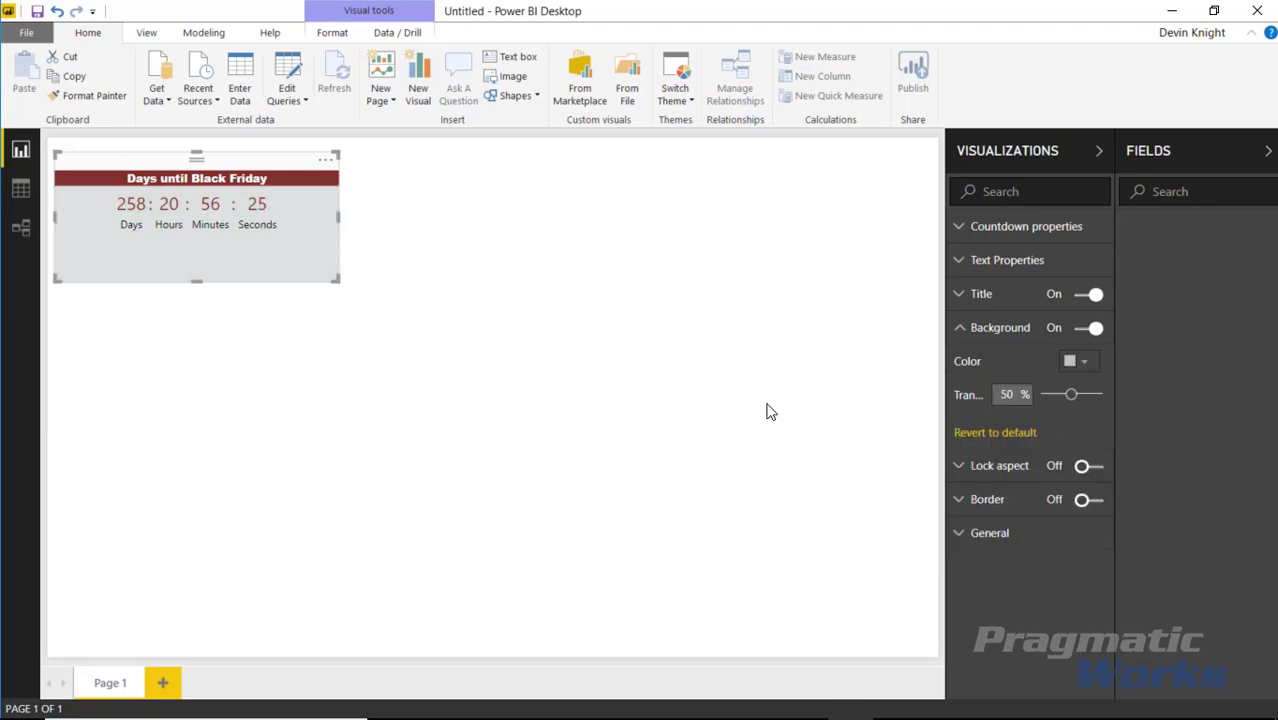
# Shrink the countdown visual shorter and narrower, then move it to the page's top centre
pyautogui.moveTo(196, 282); pyautogui.dragTo(196, 247)
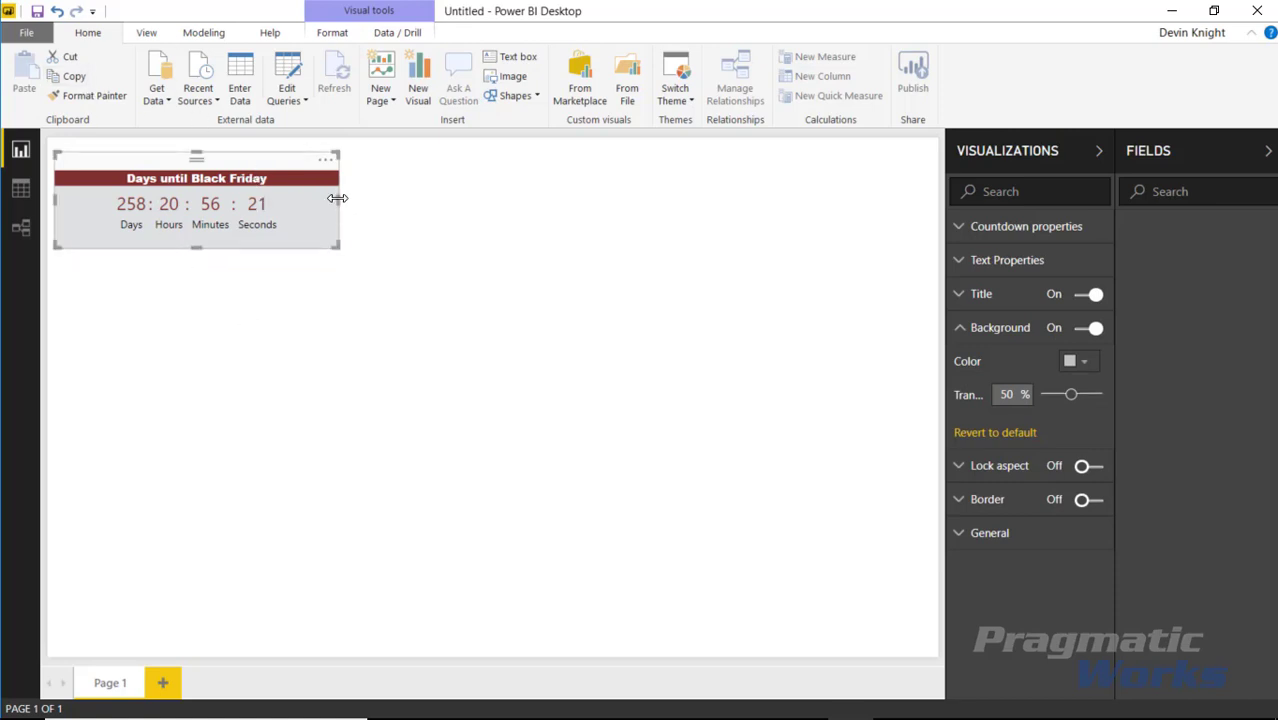
pyautogui.moveTo(339, 199); pyautogui.dragTo(257, 209)
pyautogui.moveTo(218, 168); pyautogui.dragTo(580, 173)
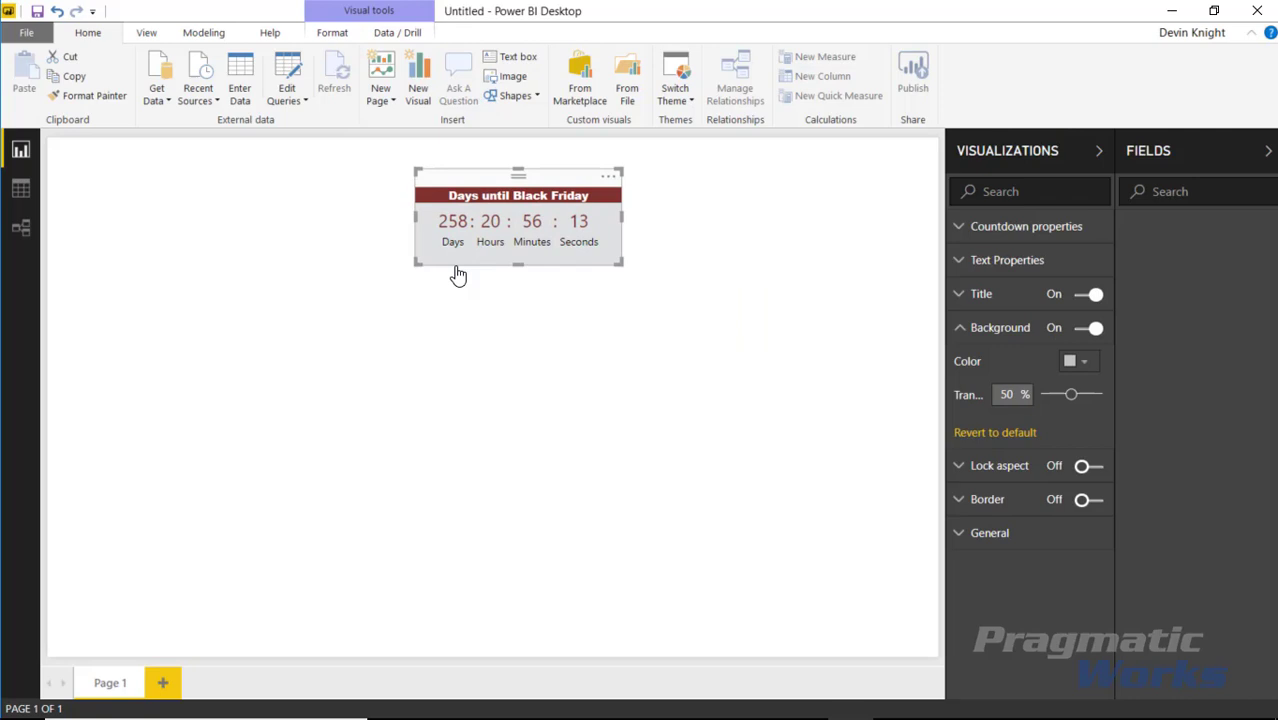